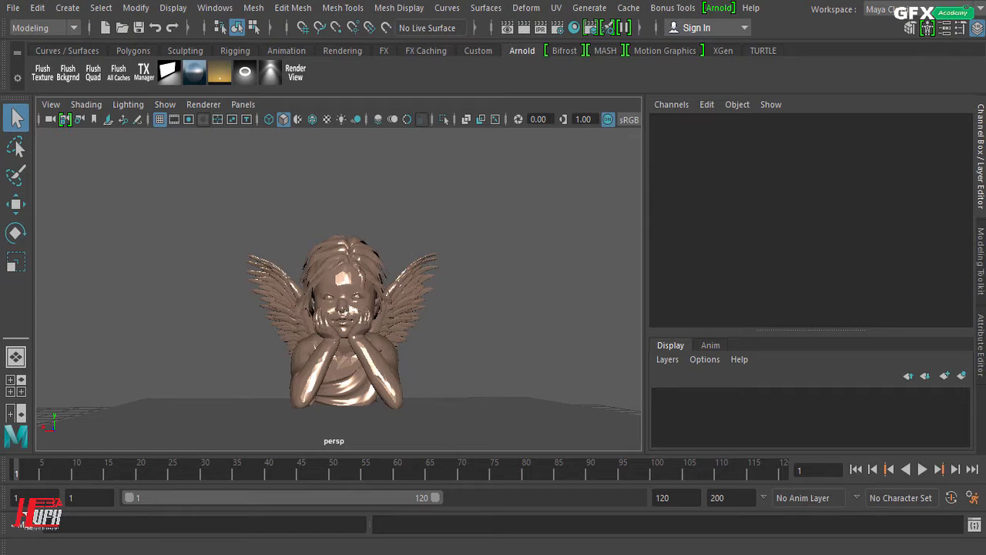
pyautogui.click(718, 8)
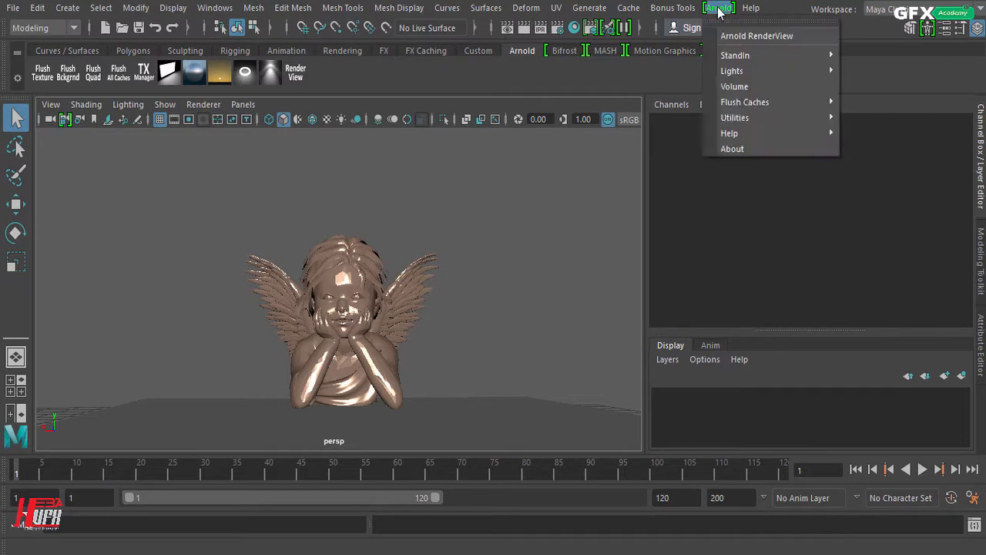
pyautogui.moveTo(743, 71)
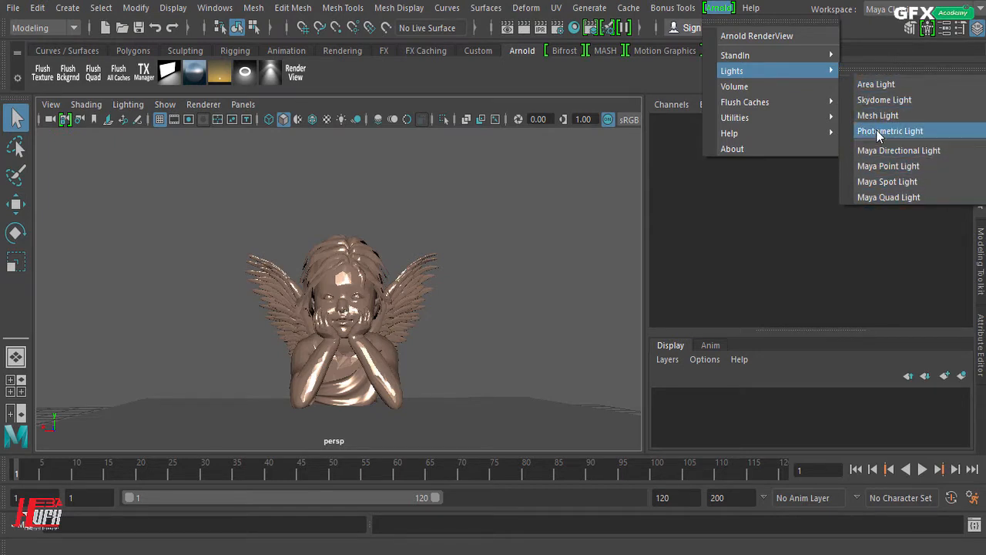
pyautogui.click(556, 81)
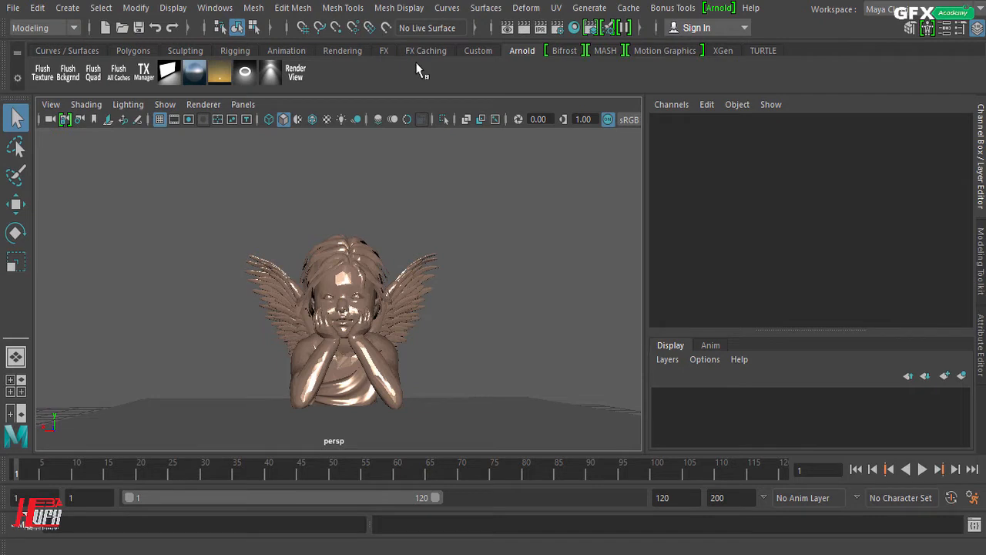
# - Add an Arnold Skydome light around the angel statue and frame the whole dome in the viewport
pyautogui.click(719, 7)
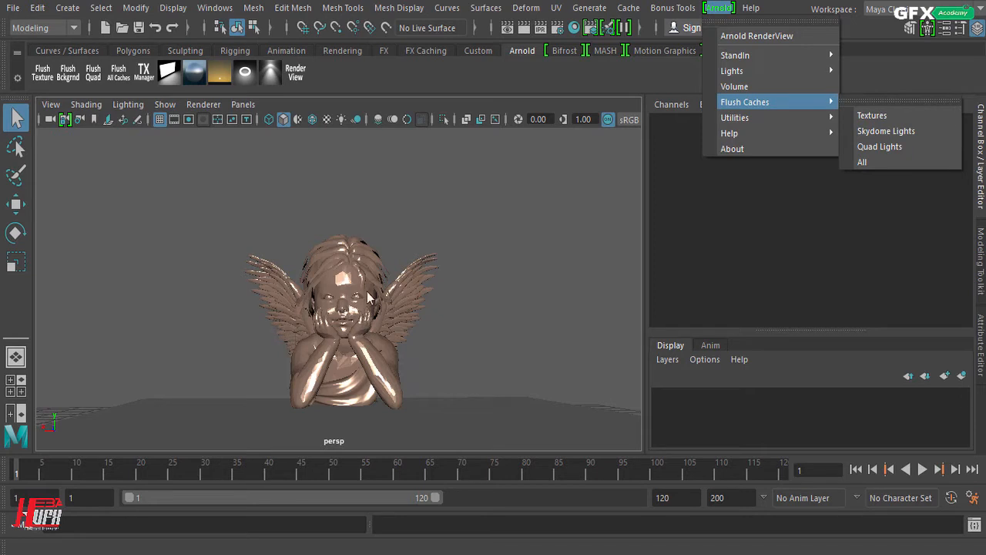
pyautogui.moveTo(801, 71)
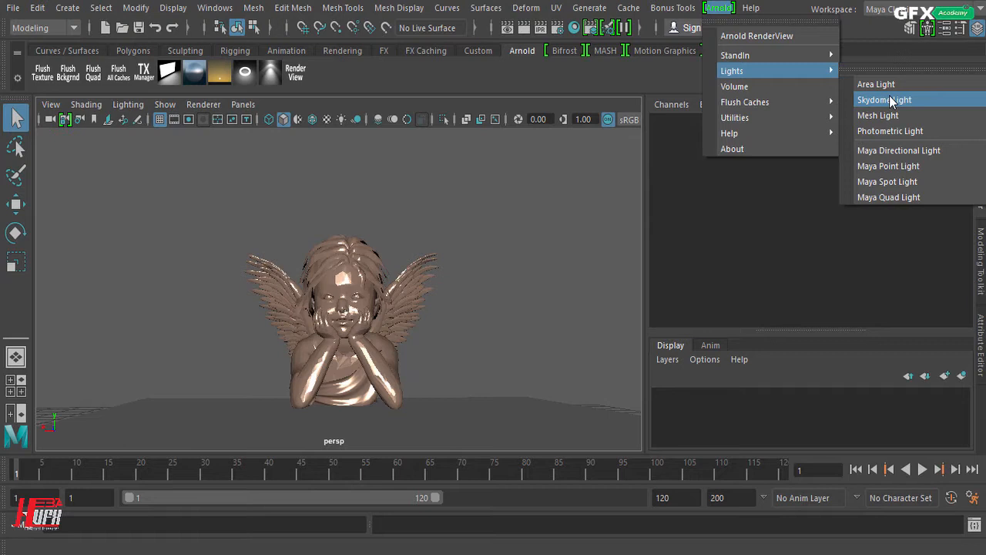
pyautogui.click(937, 102)
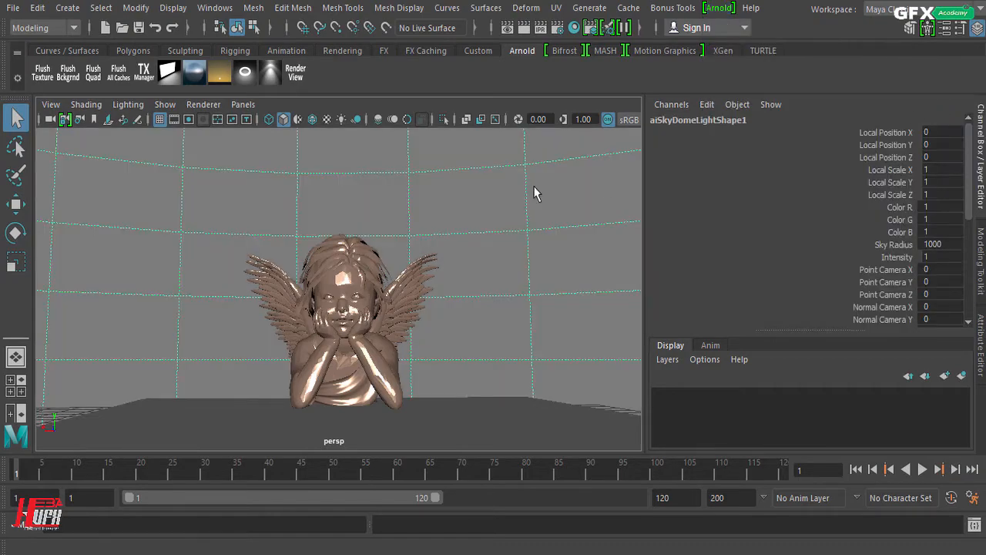
pyautogui.press('f')
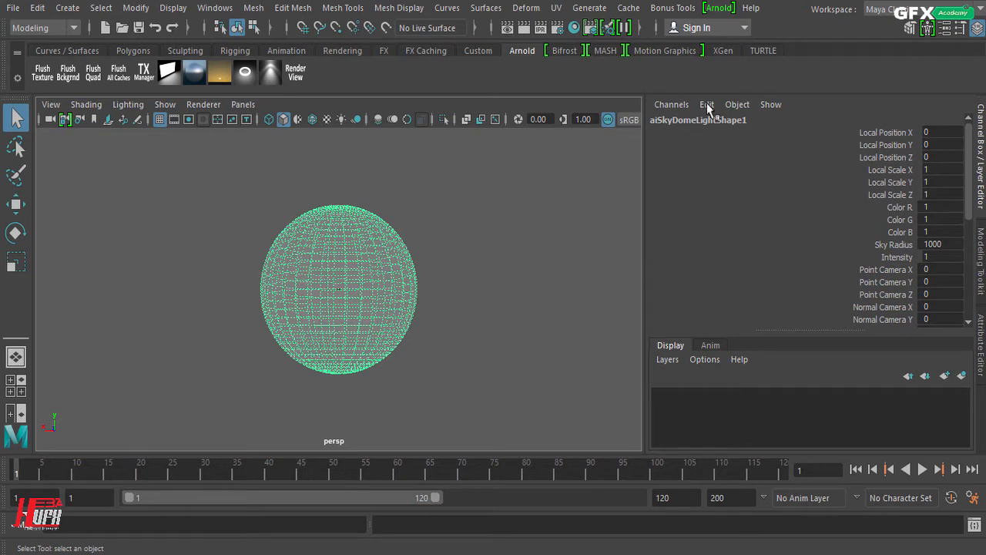
pyautogui.click(721, 8)
pyautogui.moveTo(751, 80)
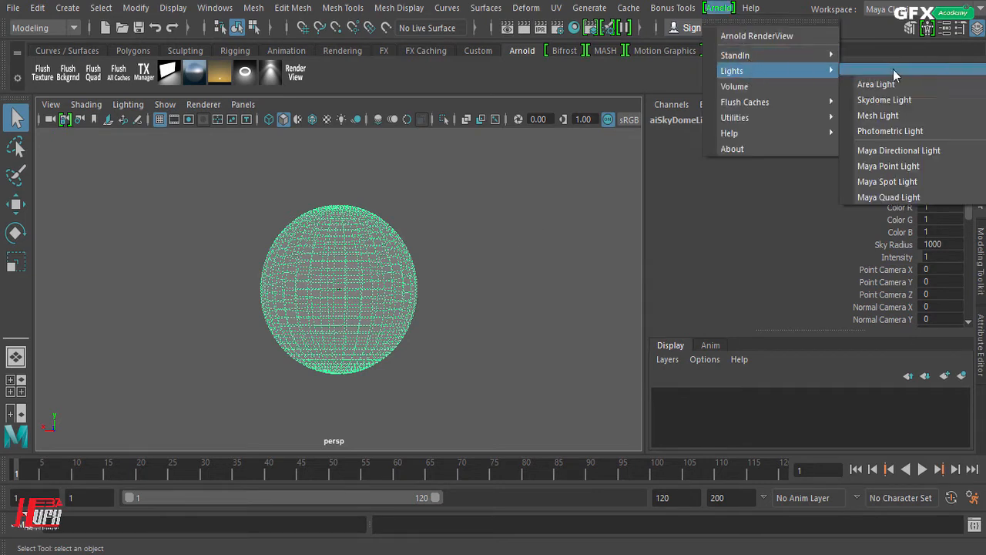
pyautogui.click(269, 151)
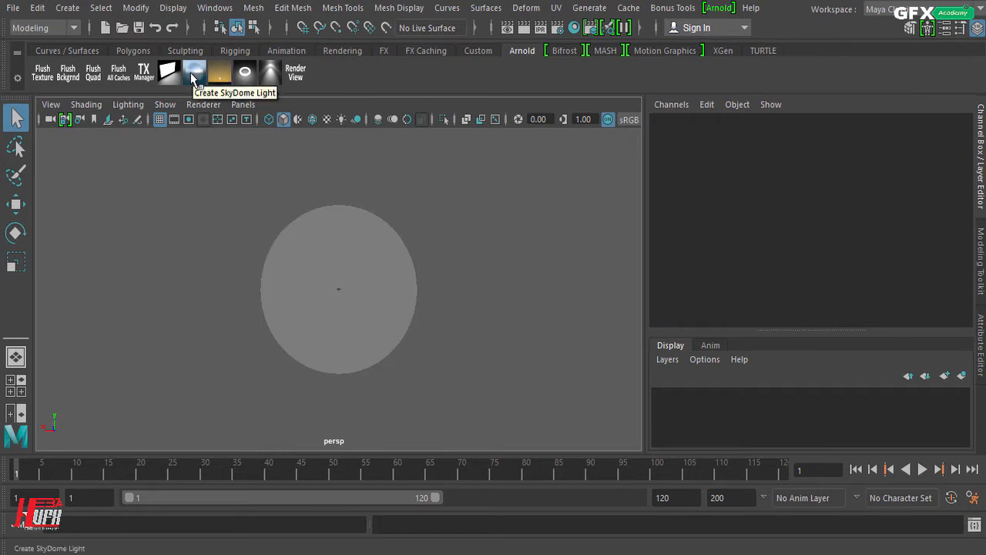
# - Select the skydome light around the statue, display its attributes, and remove the light from the scene
pyautogui.scroll(5, 328, 323)
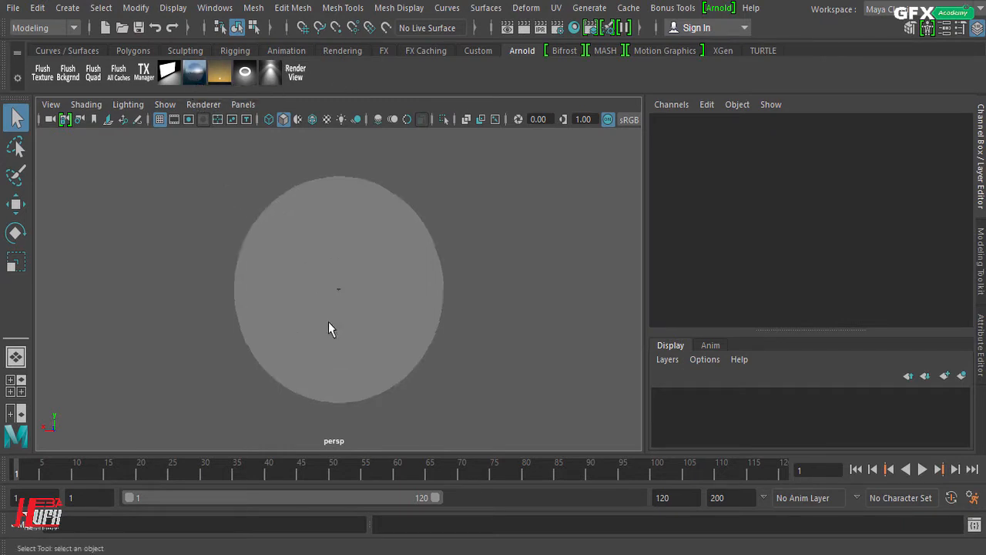
pyautogui.scroll(-8, 328, 329)
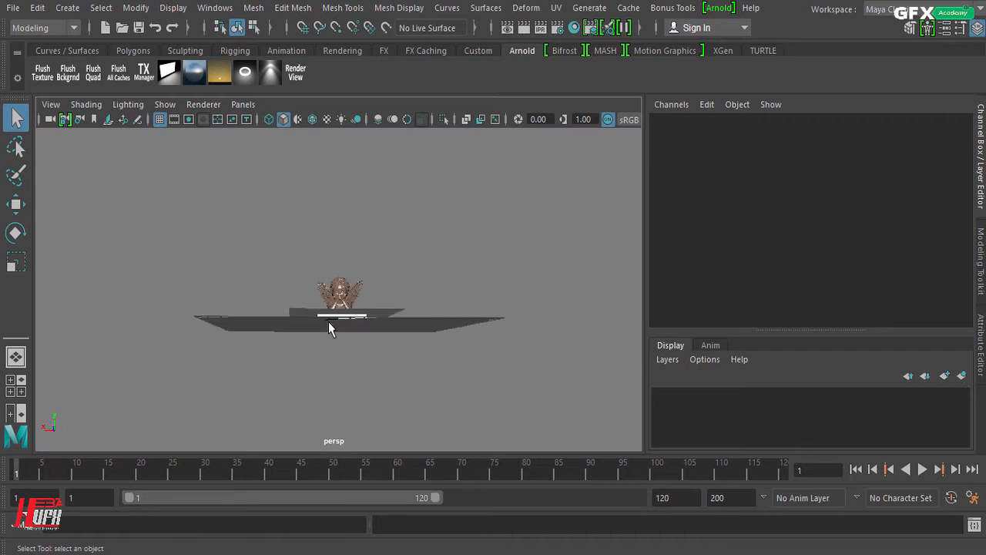
pyautogui.click(434, 257)
pyautogui.scroll(3, 434, 257)
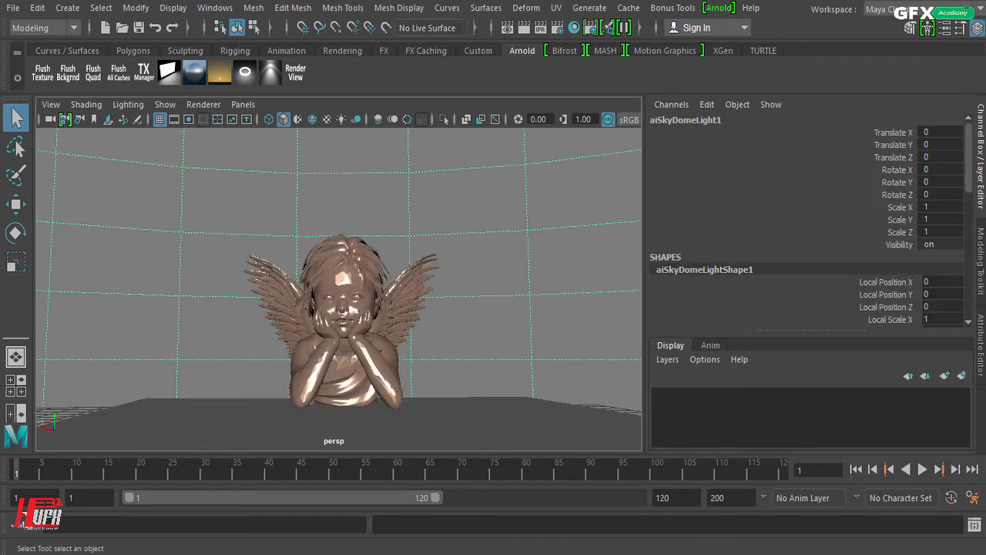
pyautogui.hotkey('ctrl', 'a')
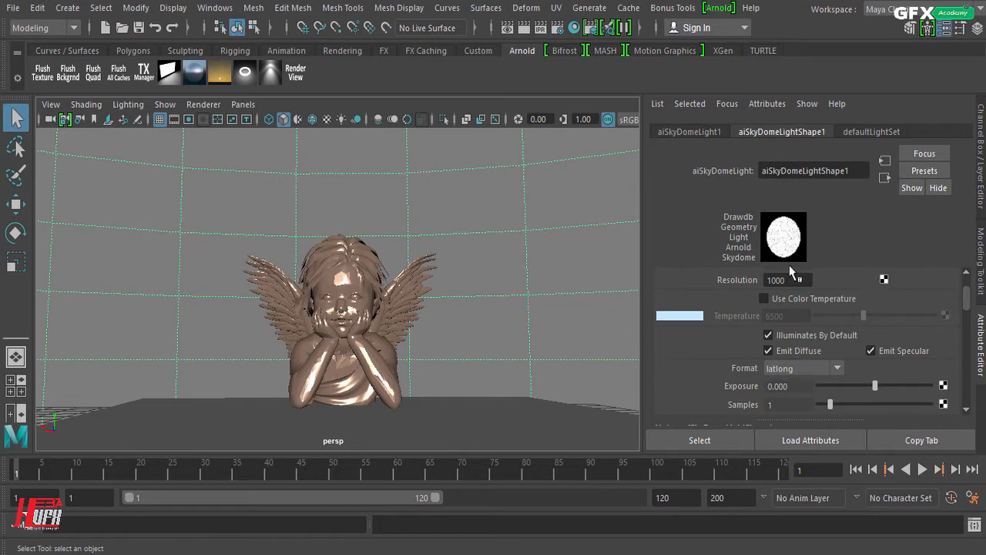
pyautogui.click(522, 261)
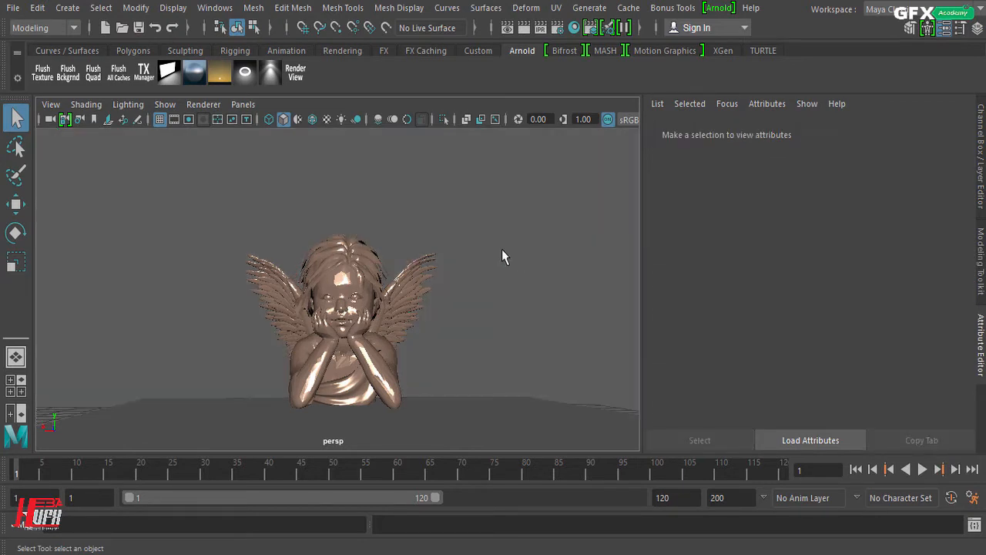
# - Open the Arnold Render View to render the scene, enlarging its window and placing it clear of the Arnold shelf
pyautogui.click(295, 72)
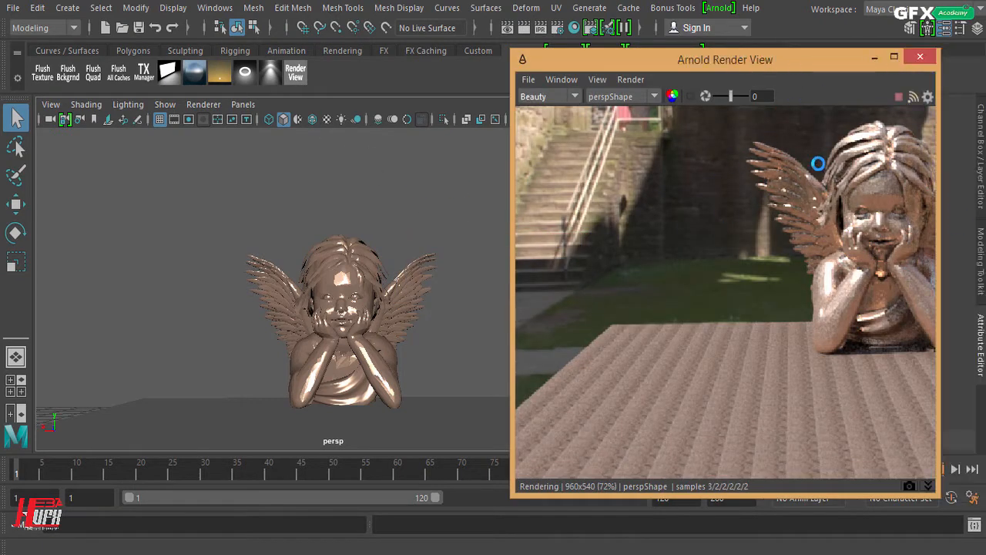
pyautogui.moveTo(807, 59); pyautogui.dragTo(403, 33)
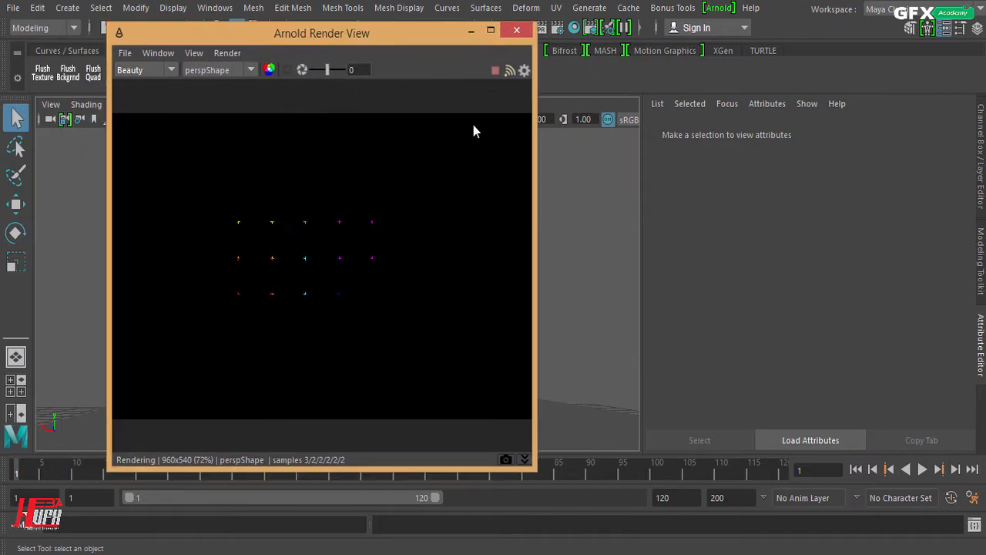
pyautogui.moveTo(535, 465); pyautogui.dragTo(630, 454)
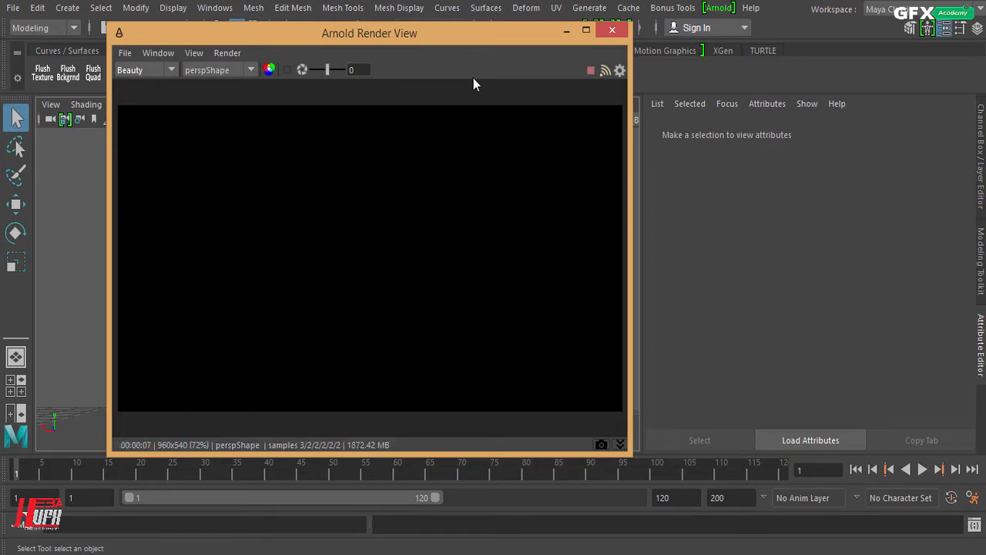
pyautogui.moveTo(481, 42); pyautogui.dragTo(460, 135)
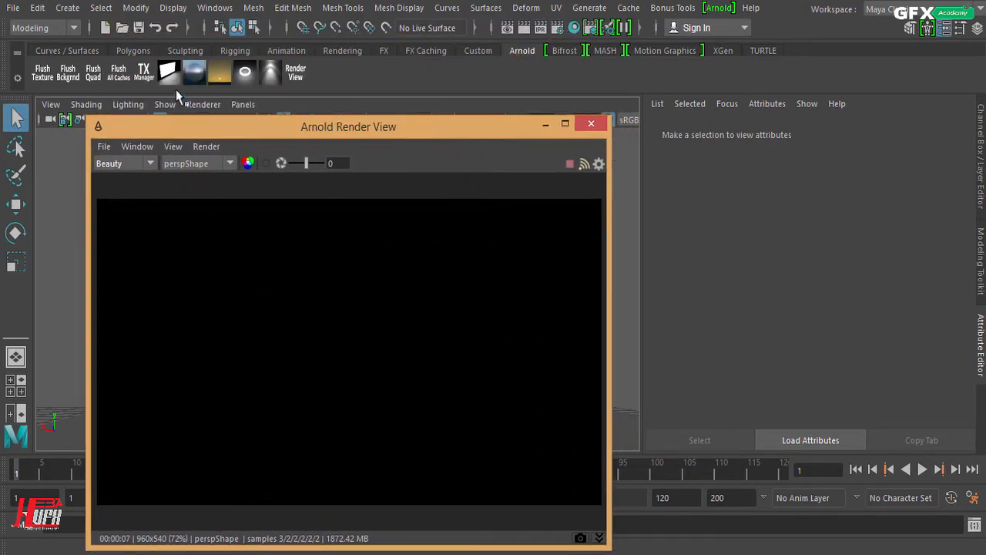
# - Create a SkyDome light and arrange the render window so the light's color and intensity attributes are accessible
pyautogui.click(194, 72)
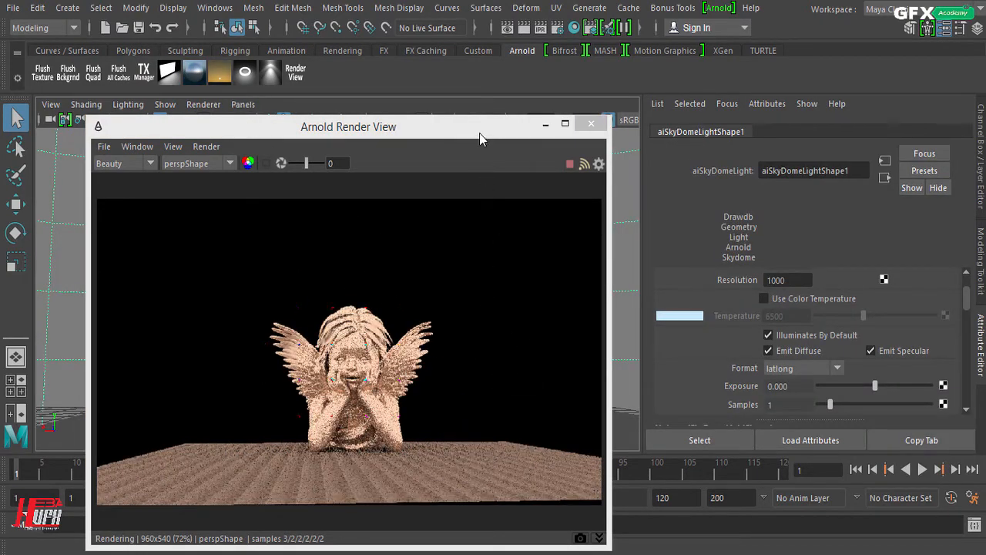
pyautogui.moveTo(483, 131); pyautogui.dragTo(716, 124)
pyautogui.scroll(2, 208, 274)
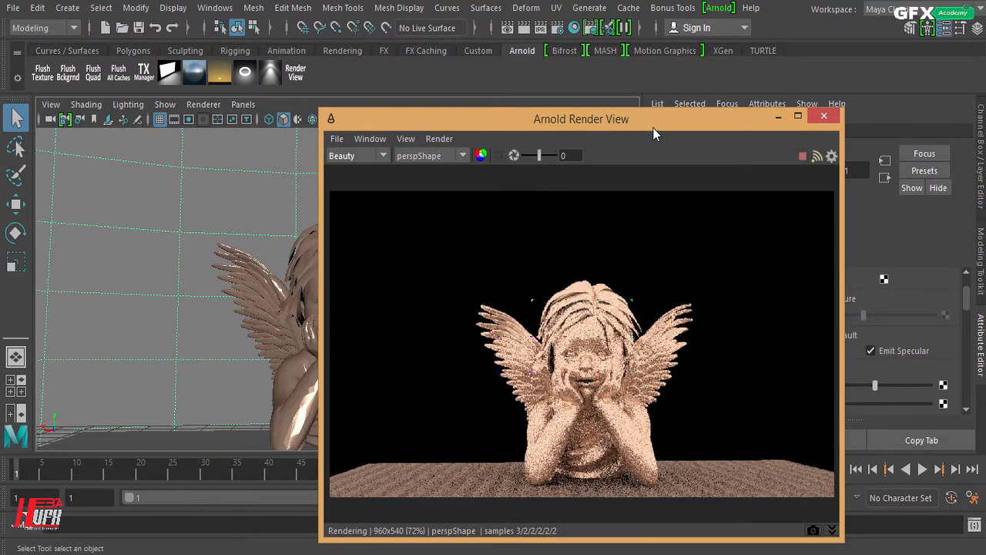
pyautogui.moveTo(653, 123); pyautogui.dragTo(328, 84)
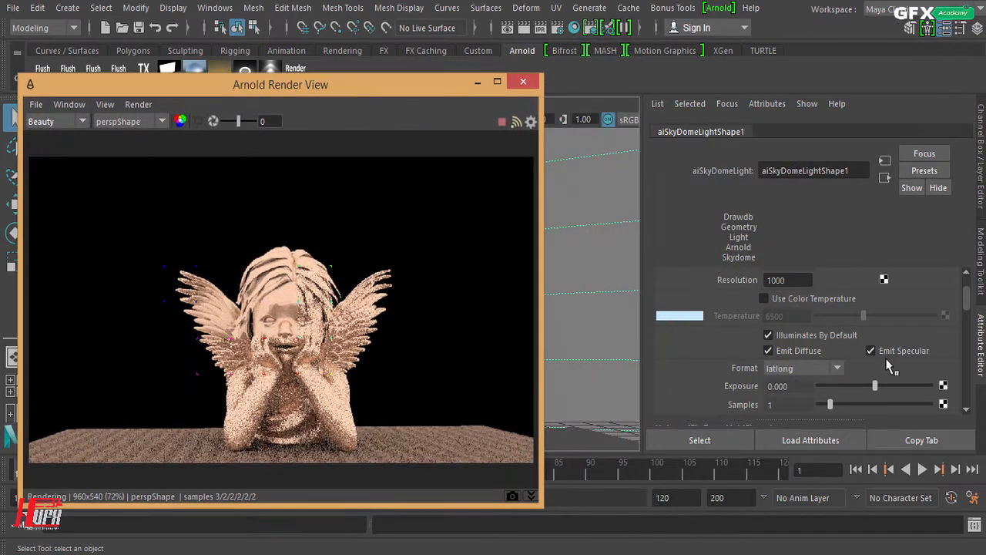
pyautogui.scroll(2, 892, 358)
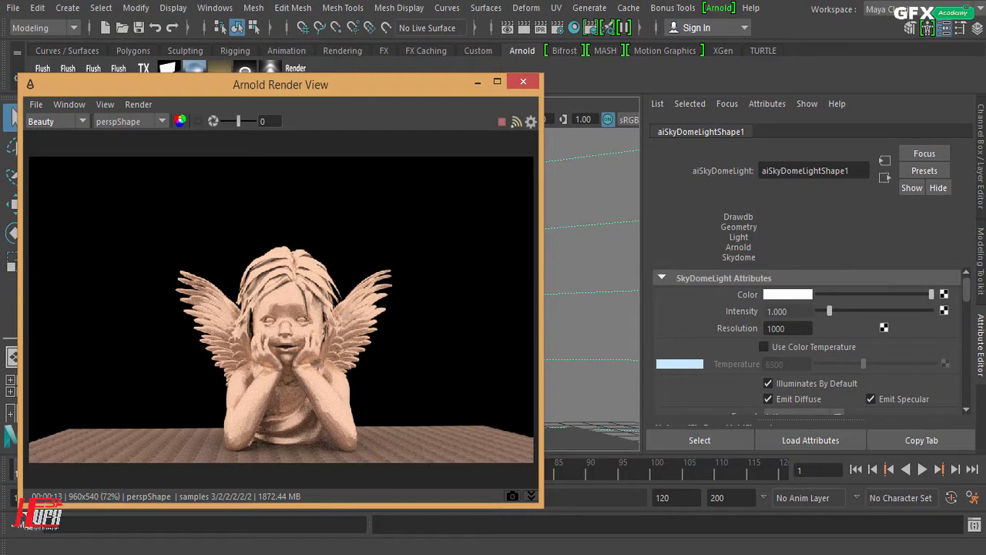
# - Switch to the browser and look through the free HDRI sets in the hdrlabs.com sIBL Archive
pyautogui.hotkey('alt', 'Tab')
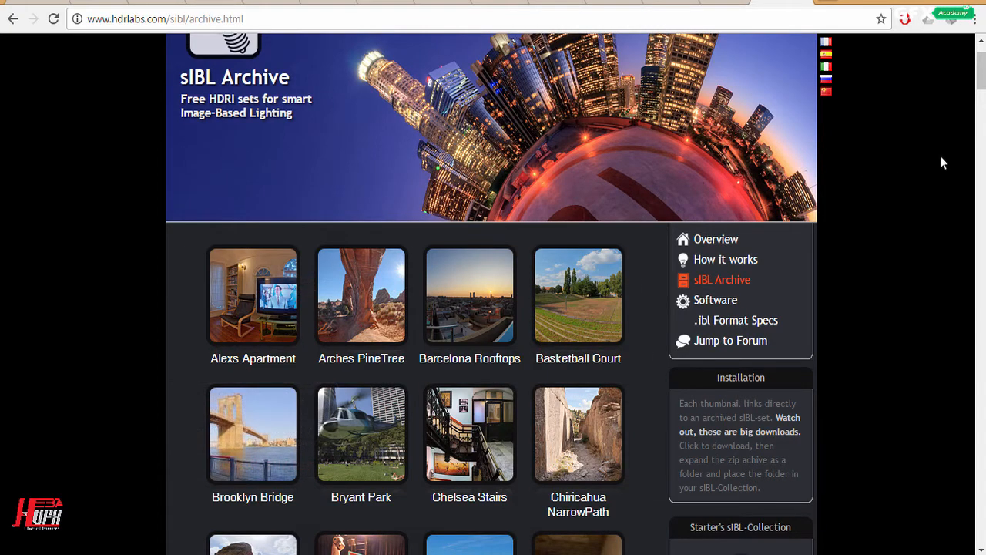
pyautogui.scroll(-3, 940, 155)
pyautogui.scroll(-10, 941, 157)
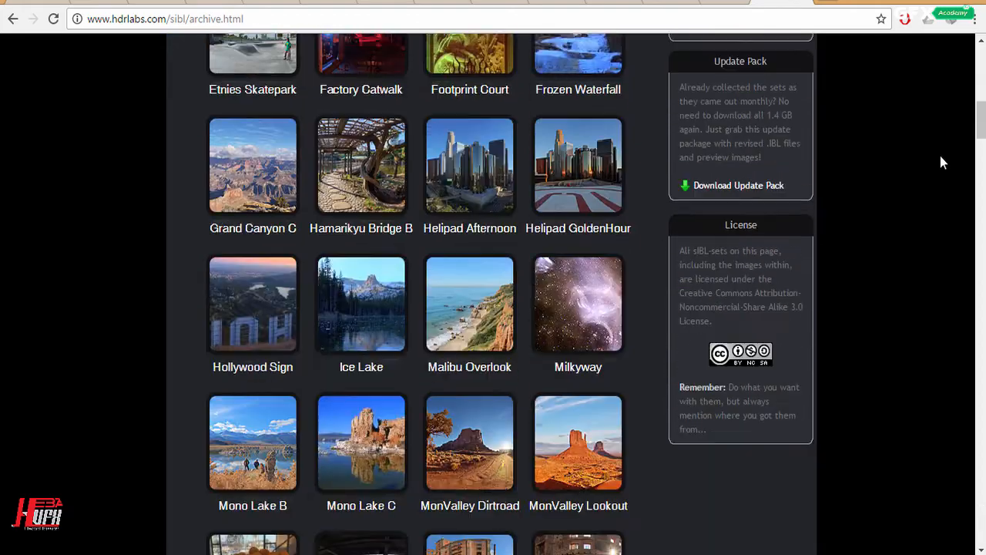
pyautogui.scroll(-9, 940, 156)
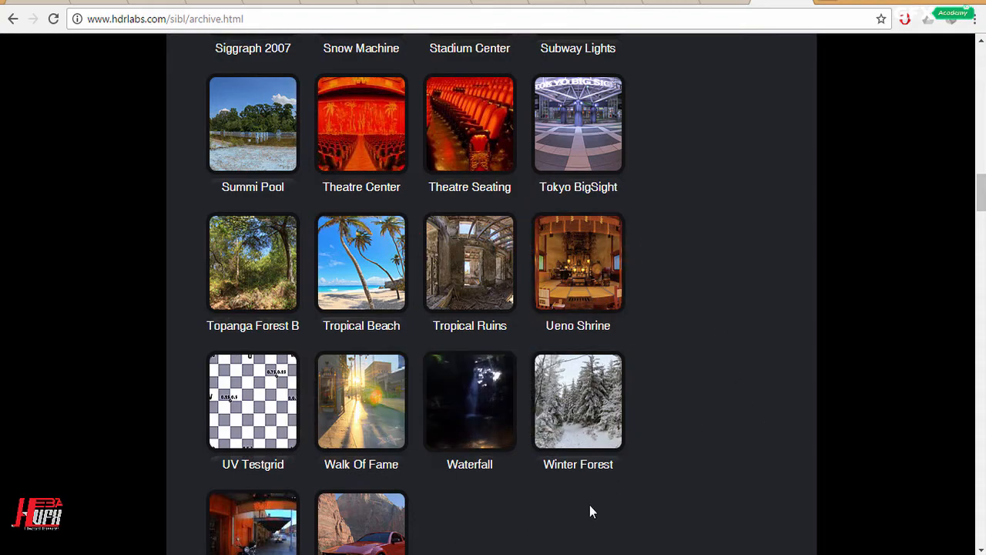
pyautogui.scroll(10, 718, 299)
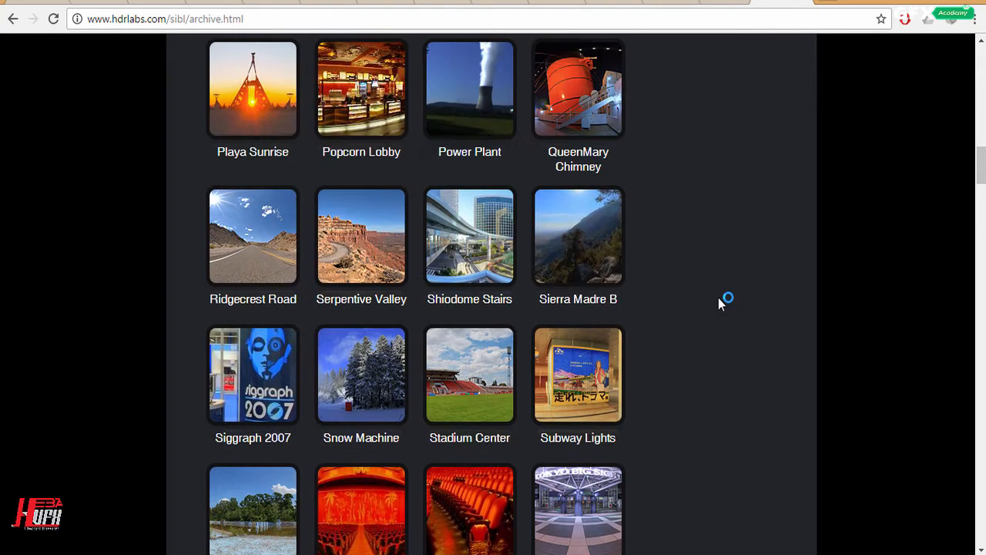
pyautogui.scroll(2, 718, 304)
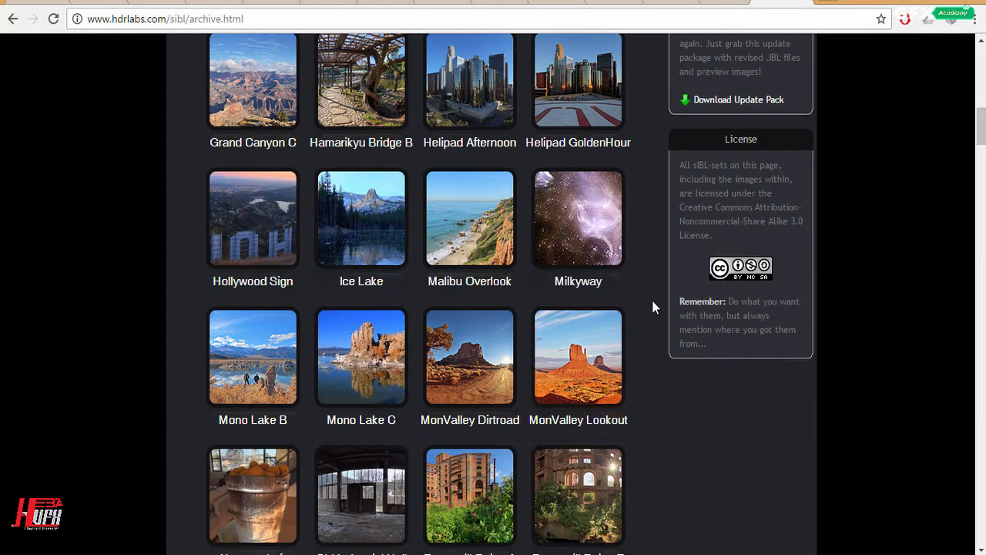
pyautogui.scroll(6, 651, 305)
pyautogui.scroll(5, 651, 306)
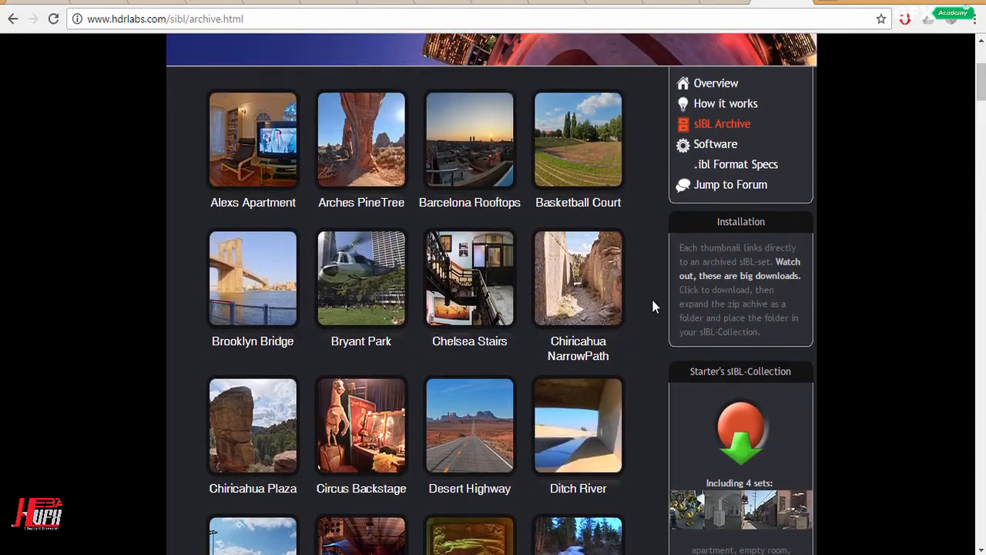
pyautogui.scroll(-3, 652, 299)
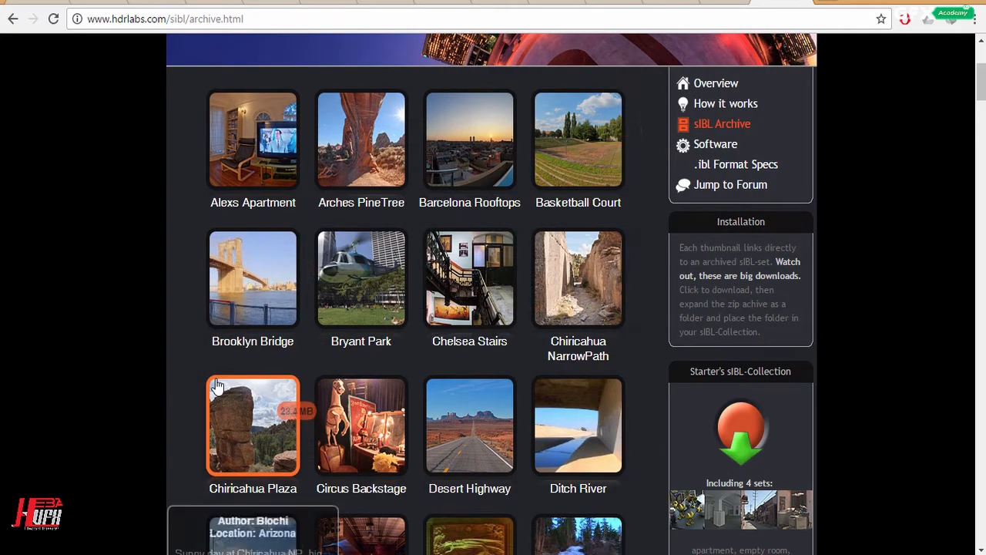
pyautogui.scroll(-6, 215, 401)
pyautogui.scroll(-15, 136, 393)
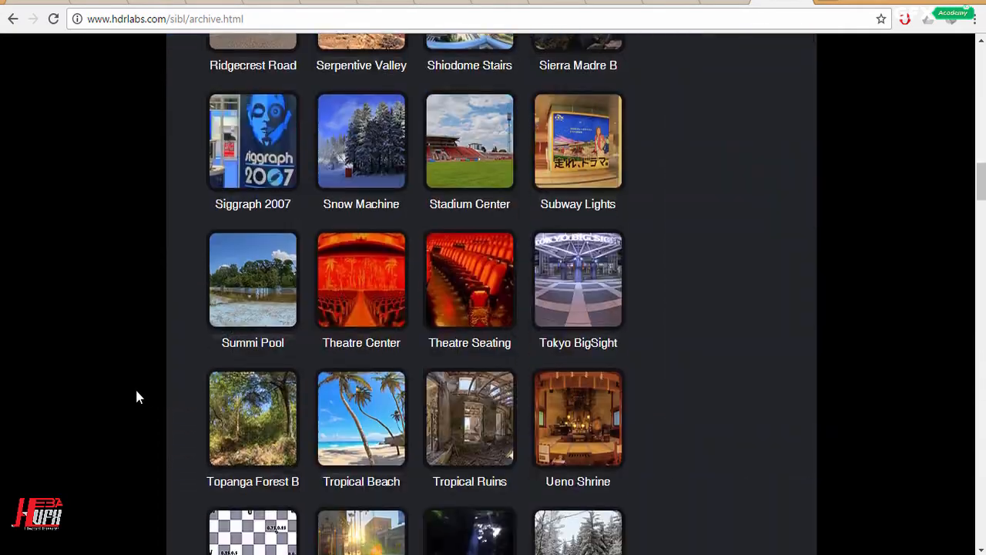
pyautogui.scroll(-5, 135, 387)
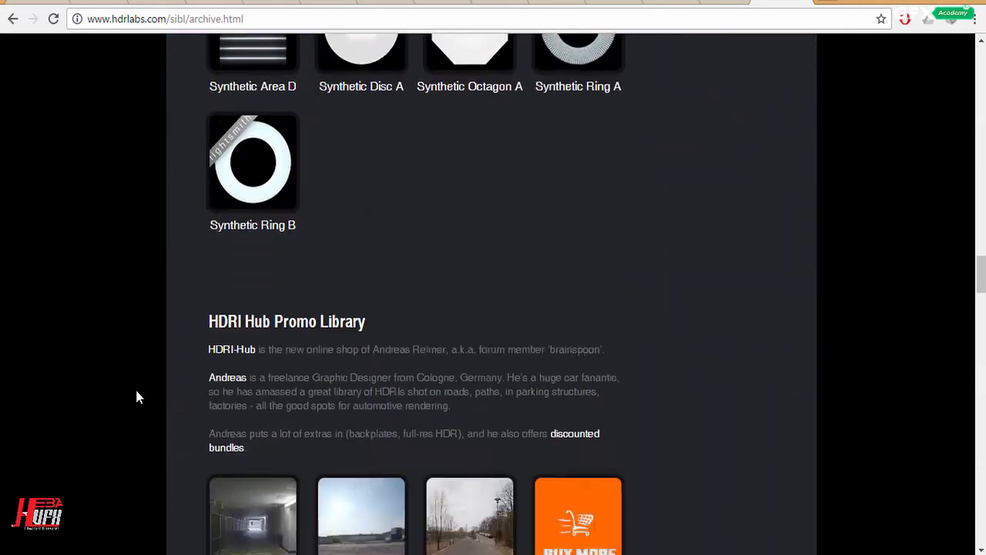
pyautogui.scroll(20, 133, 384)
pyautogui.scroll(20, 131, 379)
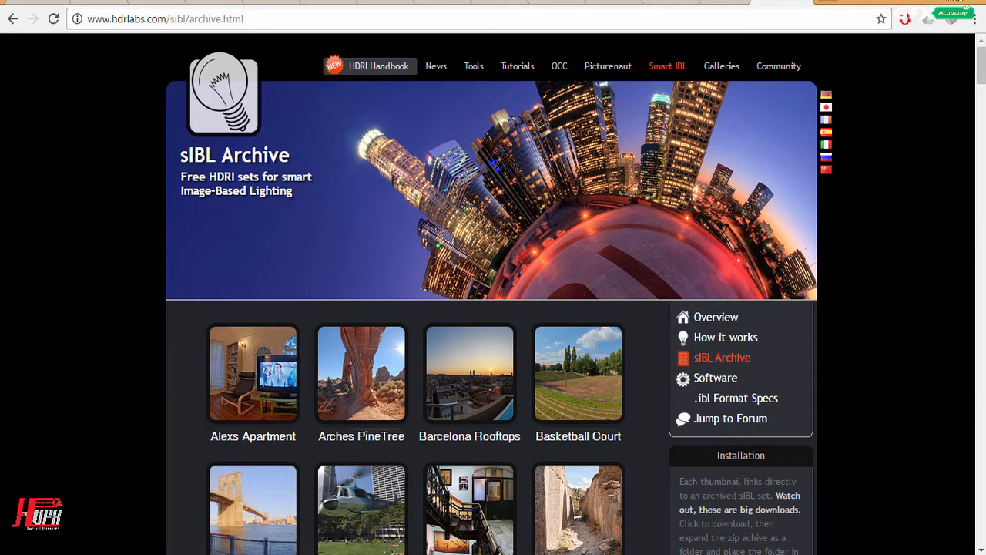
# - Return to Maya and connect a File texture to the skydome light's Color attribute
pyautogui.click(913, 3)
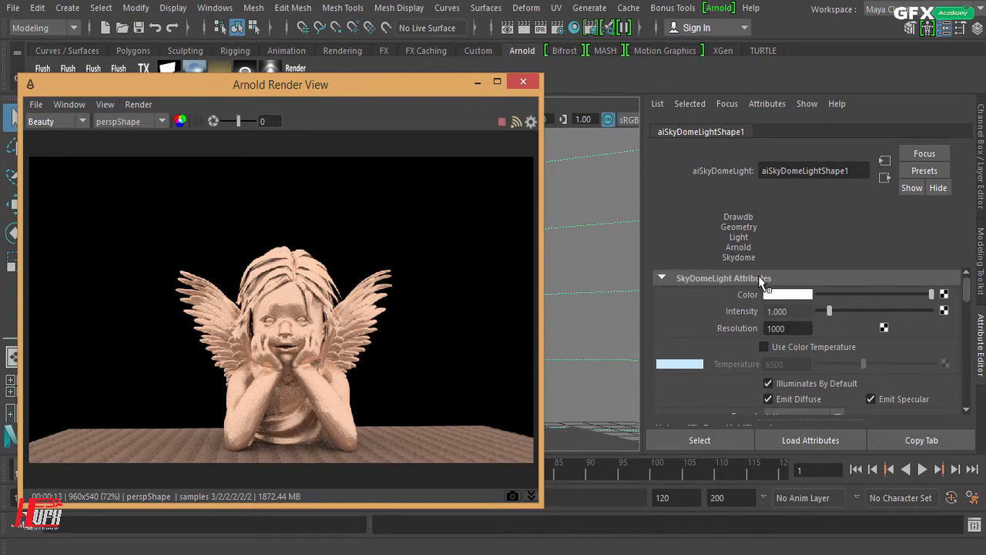
pyautogui.click(945, 295)
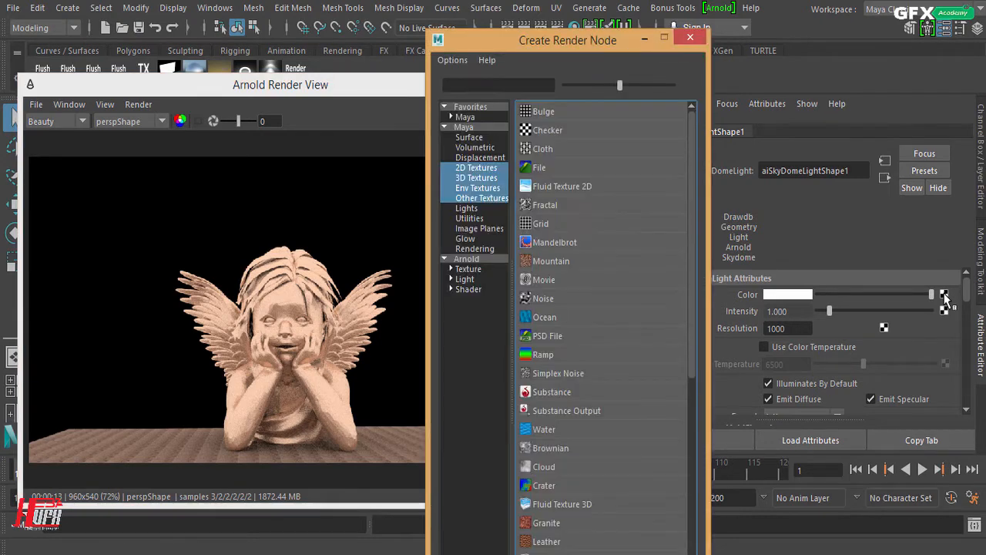
pyautogui.click(558, 167)
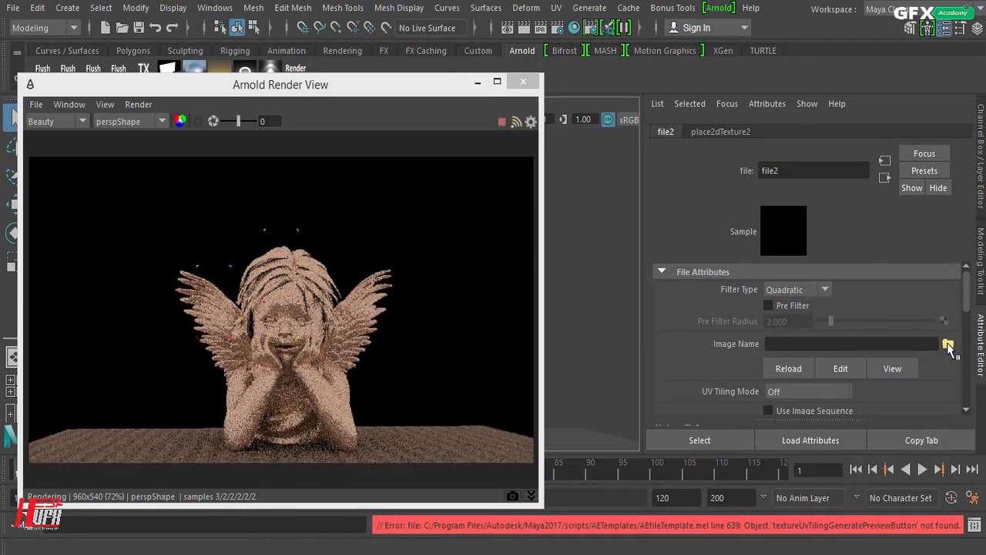
# - Load HDRI_Amended.tx from the project's sourceimages folder as the file texture's image
pyautogui.click(948, 344)
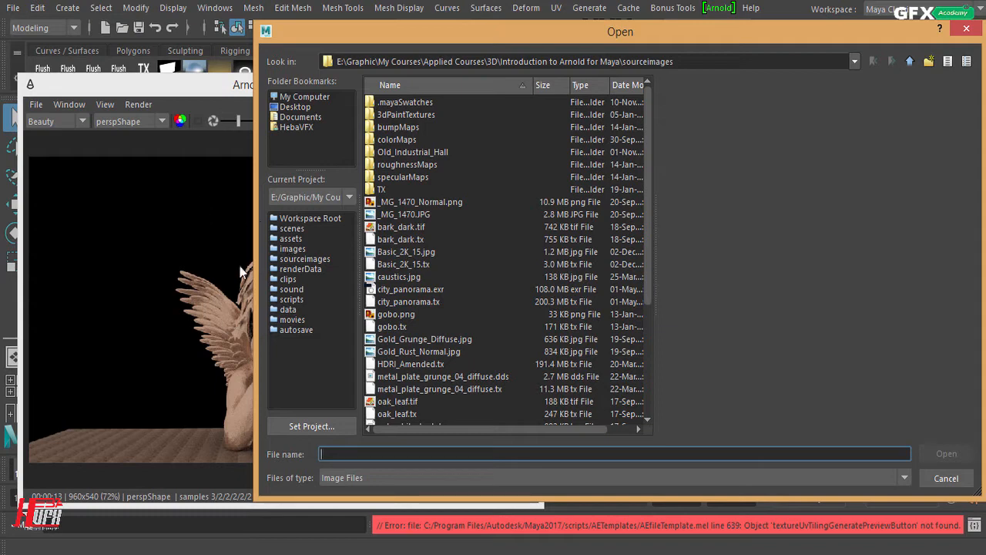
pyautogui.moveTo(318, 35); pyautogui.dragTo(609, 0)
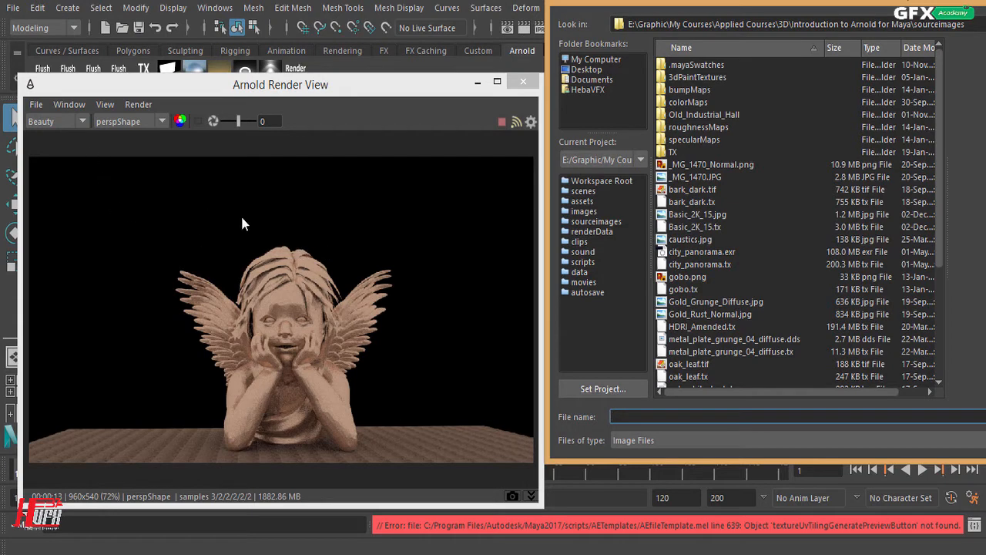
pyautogui.moveTo(591, 2); pyautogui.dragTo(527, 13)
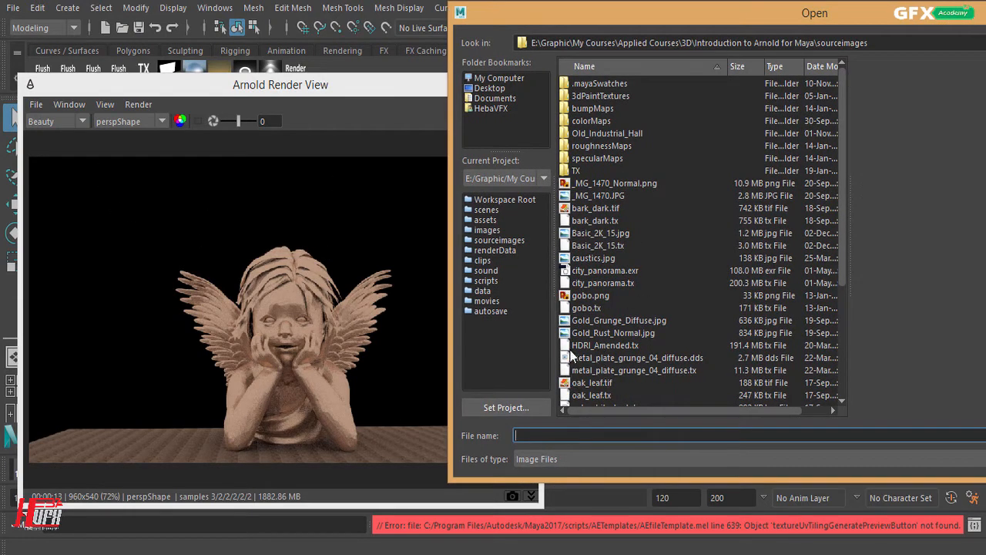
pyautogui.click(638, 347)
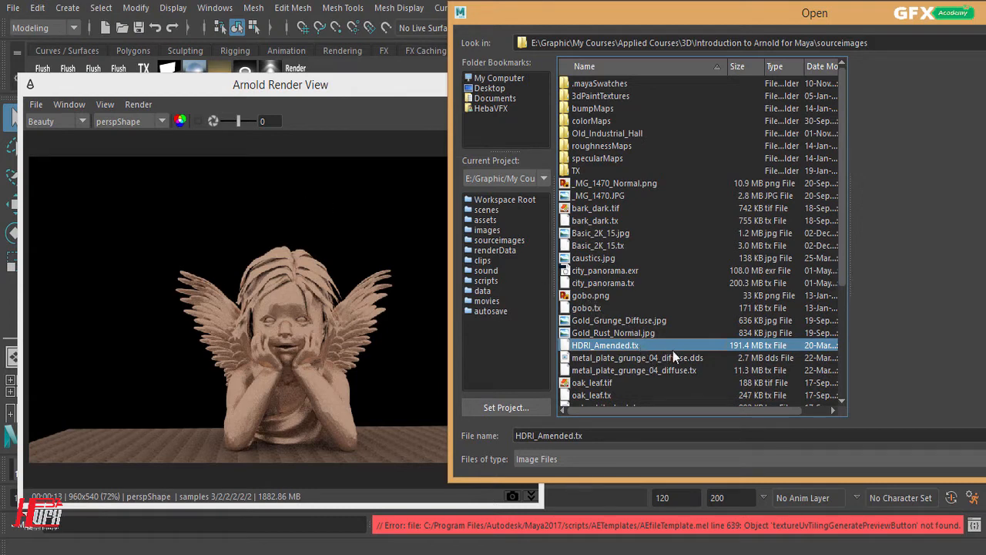
pyautogui.moveTo(858, 27); pyautogui.dragTo(586, 27)
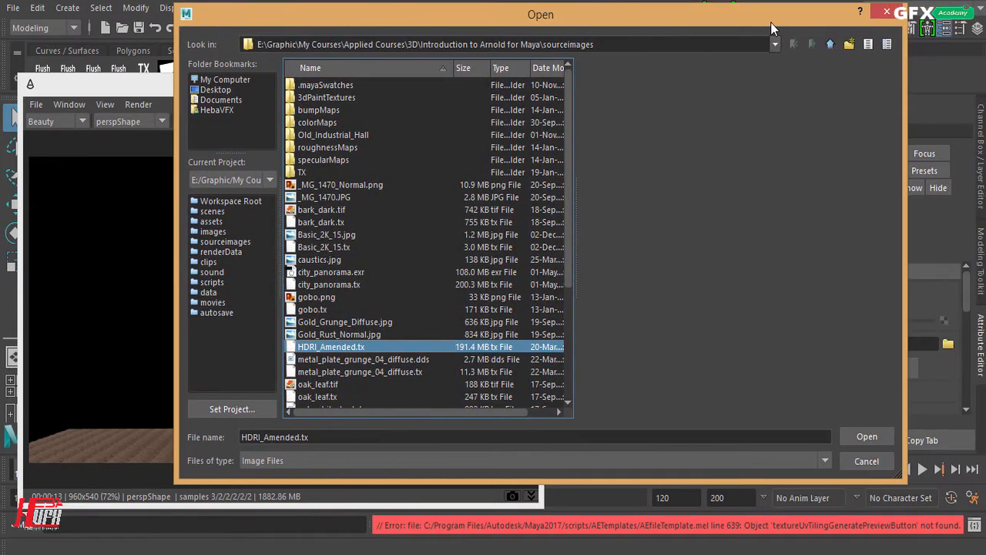
pyautogui.click(867, 437)
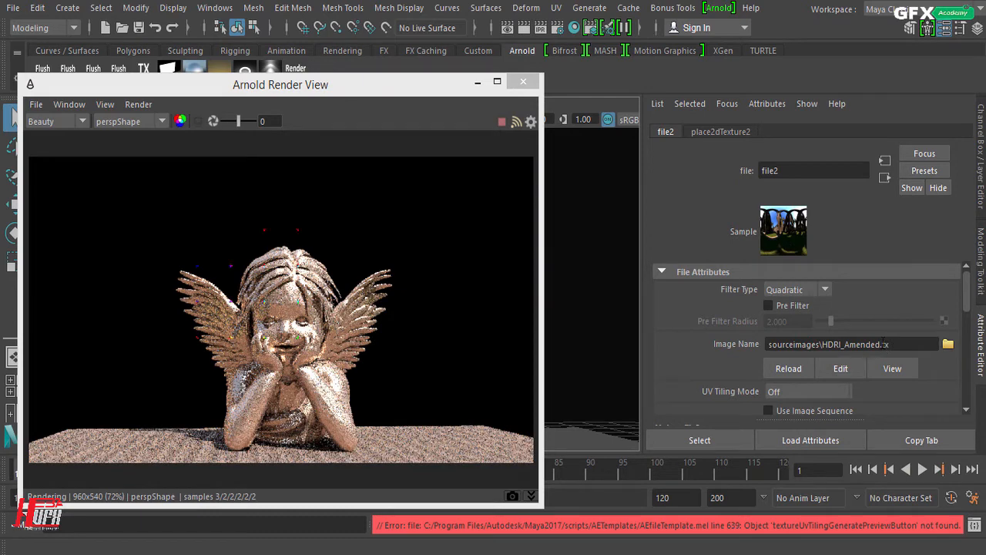
pyautogui.moveTo(882, 345); pyautogui.dragTo(907, 344)
pyautogui.click(908, 344)
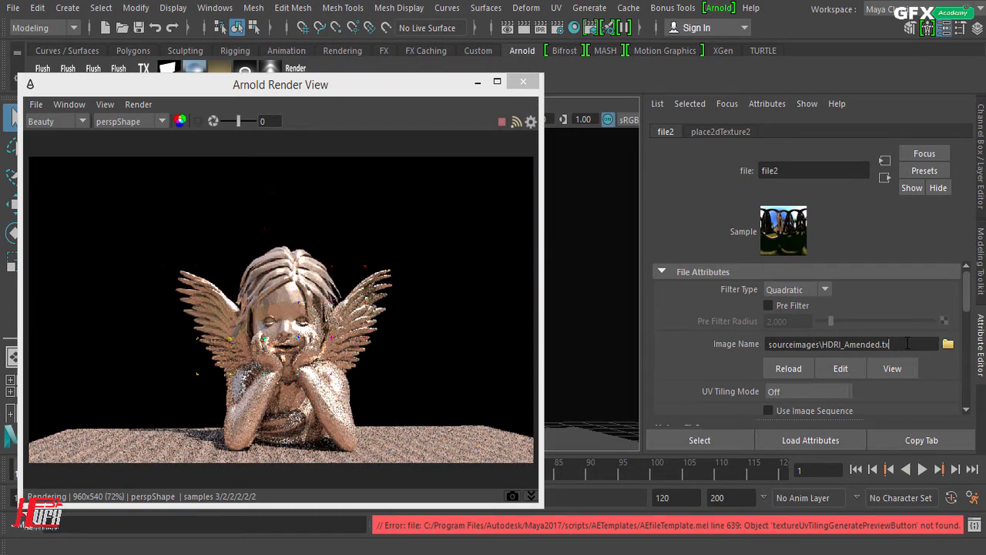
# - Select the skydome light and set its intensity to 0.3, keeping the render window clear of its attributes
pyautogui.click(579, 249)
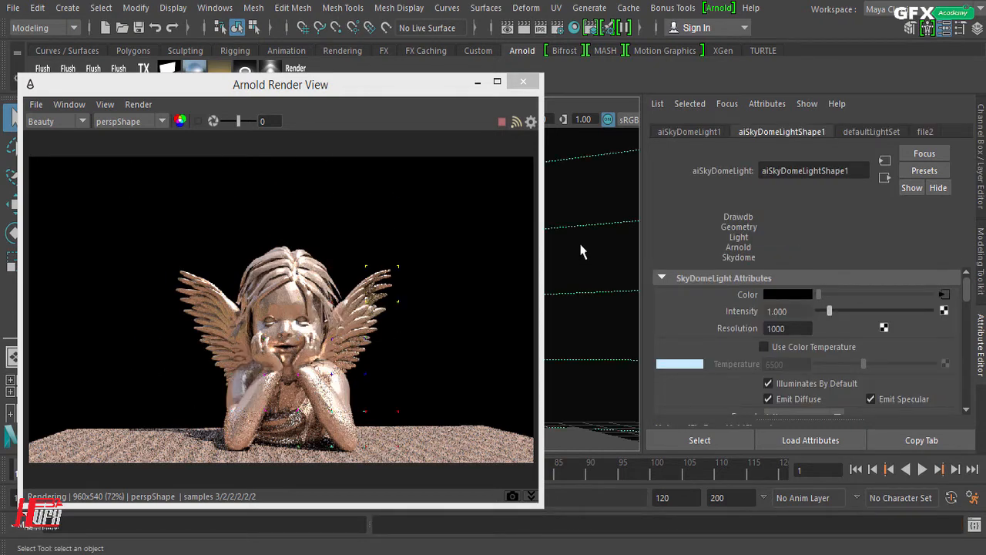
pyautogui.moveTo(399, 90); pyautogui.dragTo(508, 80)
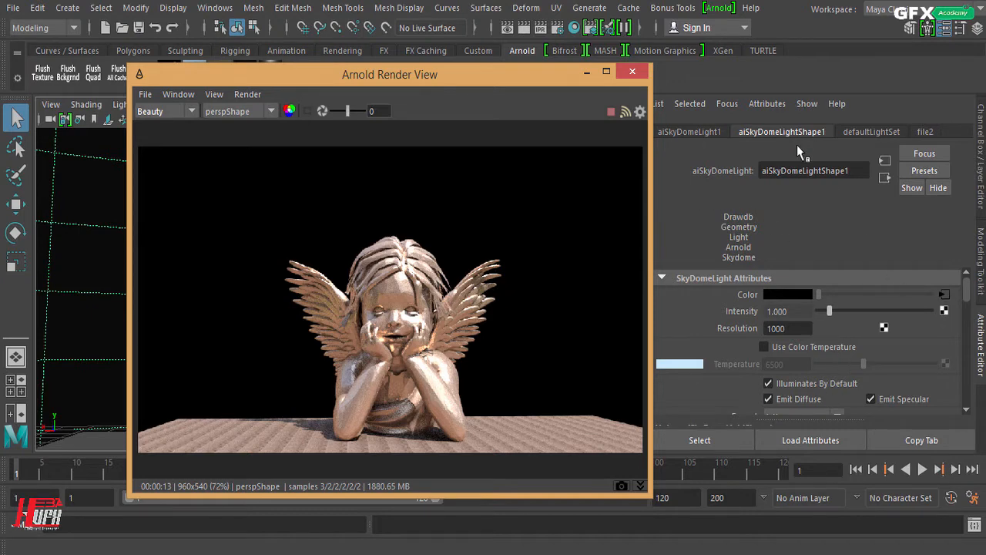
pyautogui.moveTo(537, 81); pyautogui.dragTo(483, 71)
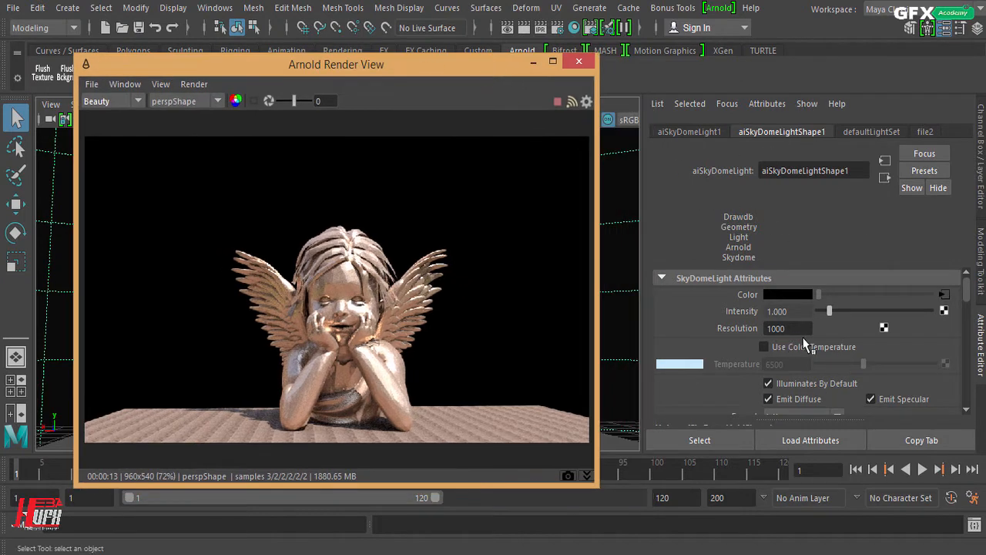
pyautogui.click(799, 308)
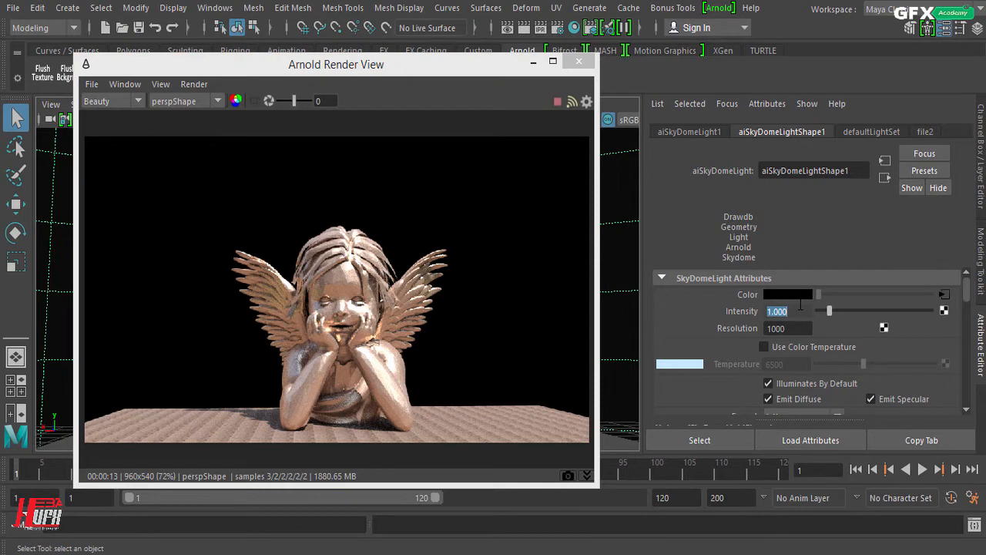
pyautogui.write('0.3')
pyautogui.press('Return')
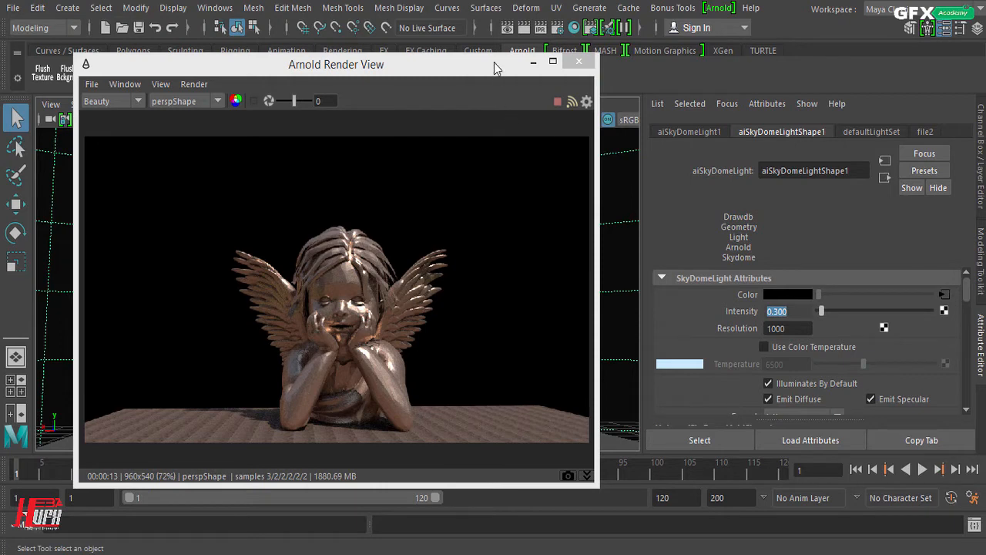
# - Store a snapshot of the current render for comparison and collapse the snapshot strip
pyautogui.moveTo(494, 63); pyautogui.dragTo(777, 45)
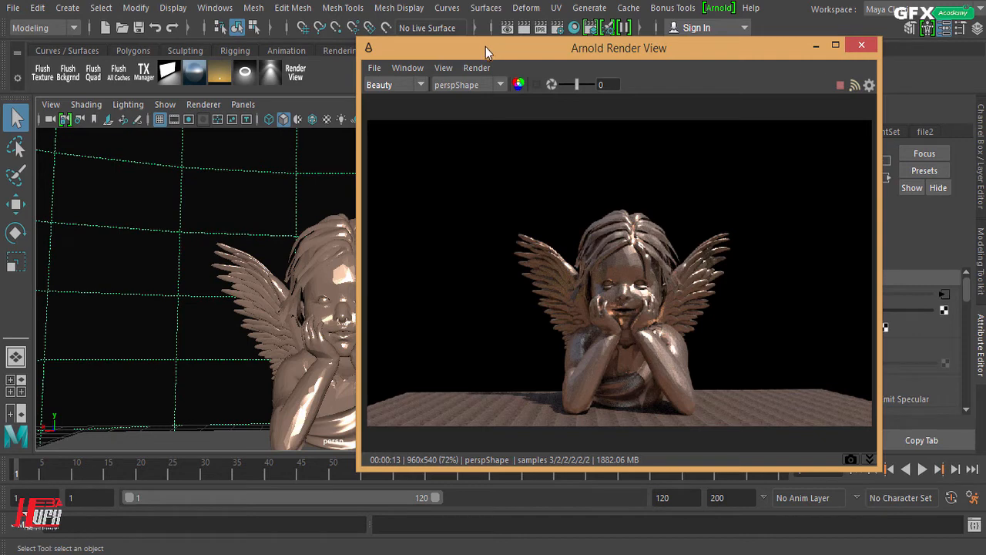
pyautogui.moveTo(486, 47); pyautogui.dragTo(217, 41)
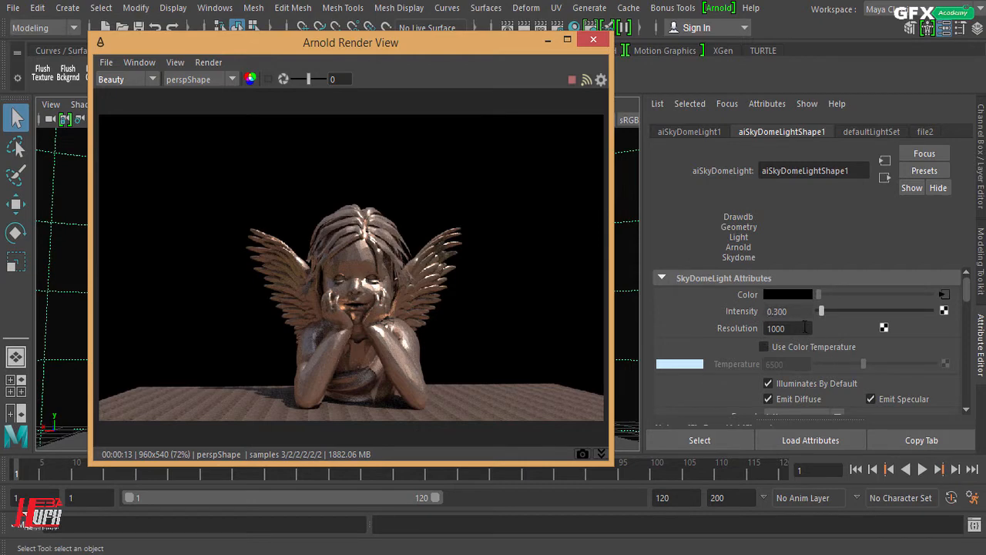
pyautogui.click(805, 327)
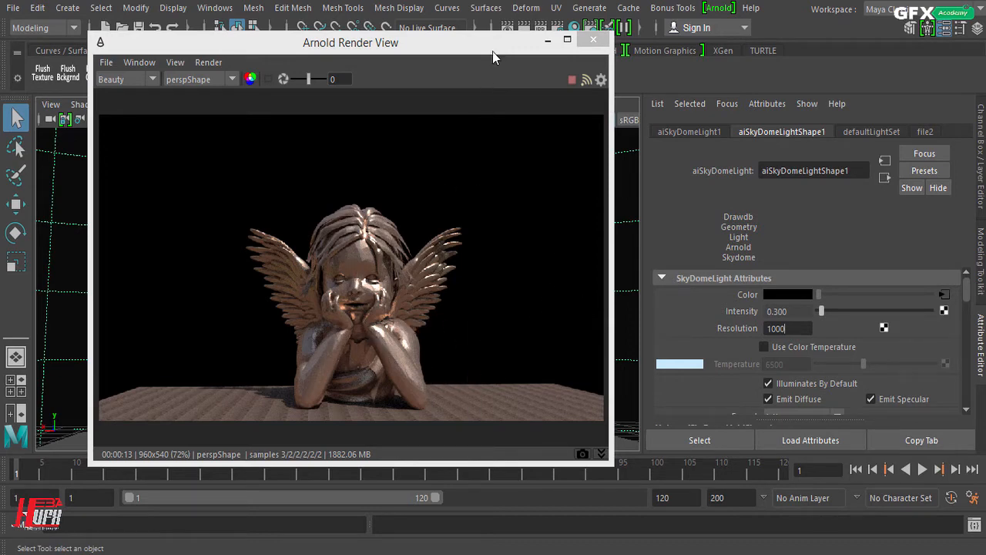
pyautogui.moveTo(494, 51); pyautogui.dragTo(527, 34)
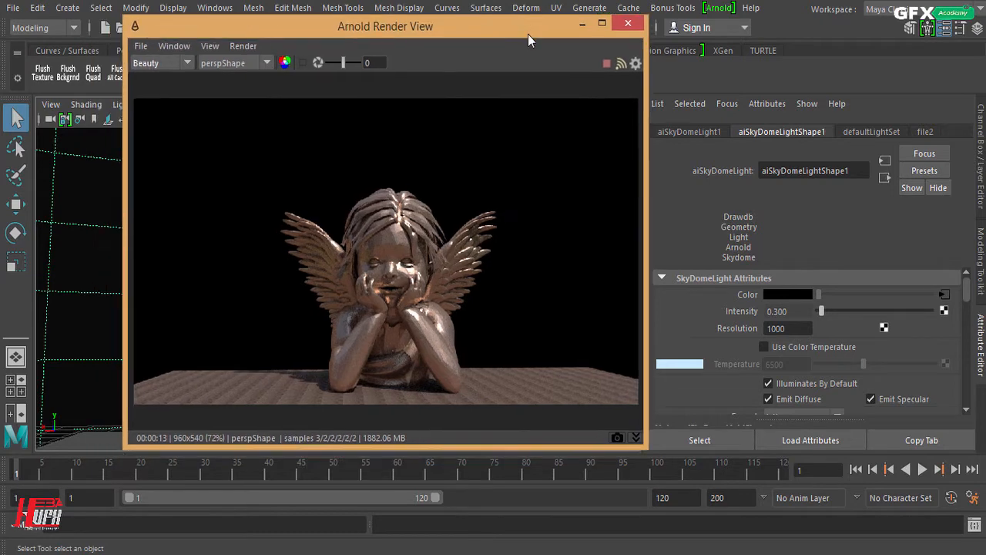
pyautogui.click(307, 66)
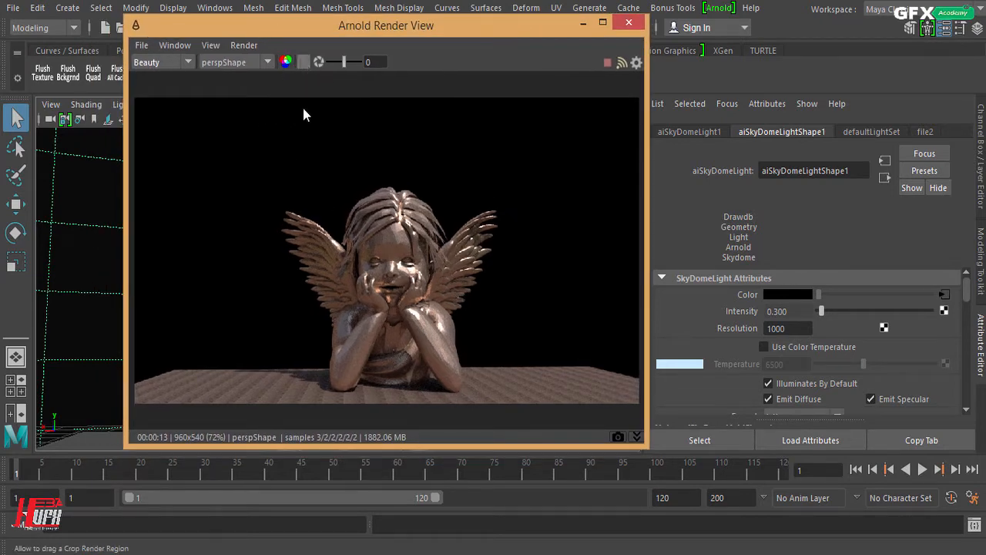
pyautogui.click(619, 437)
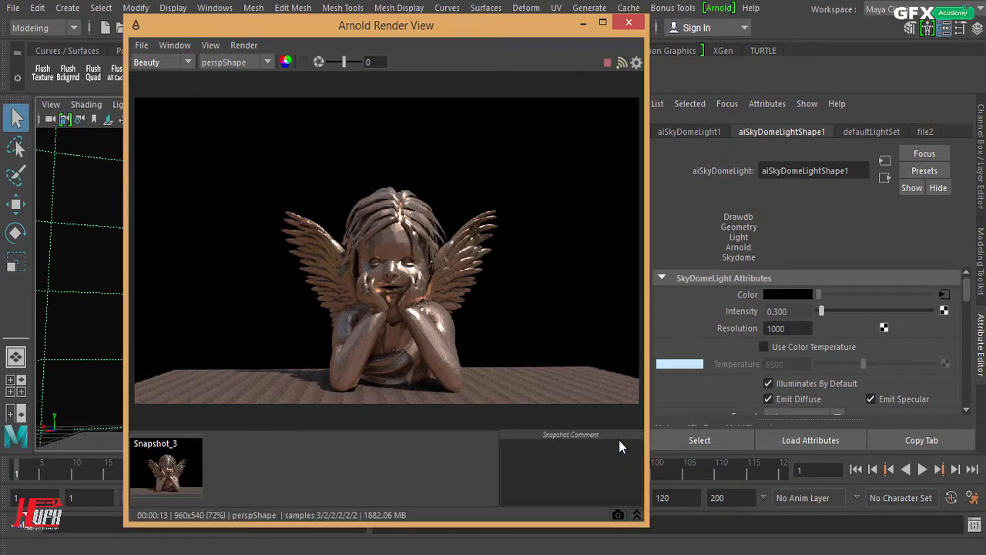
pyautogui.click(635, 516)
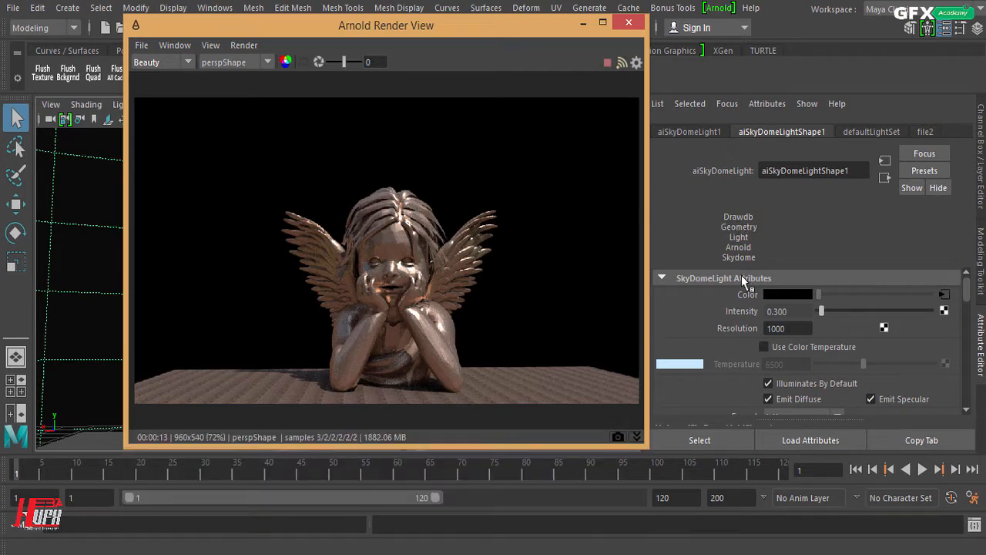
# - Set the skydome light's resolution to 7000
pyautogui.moveTo(509, 36); pyautogui.dragTo(447, 82)
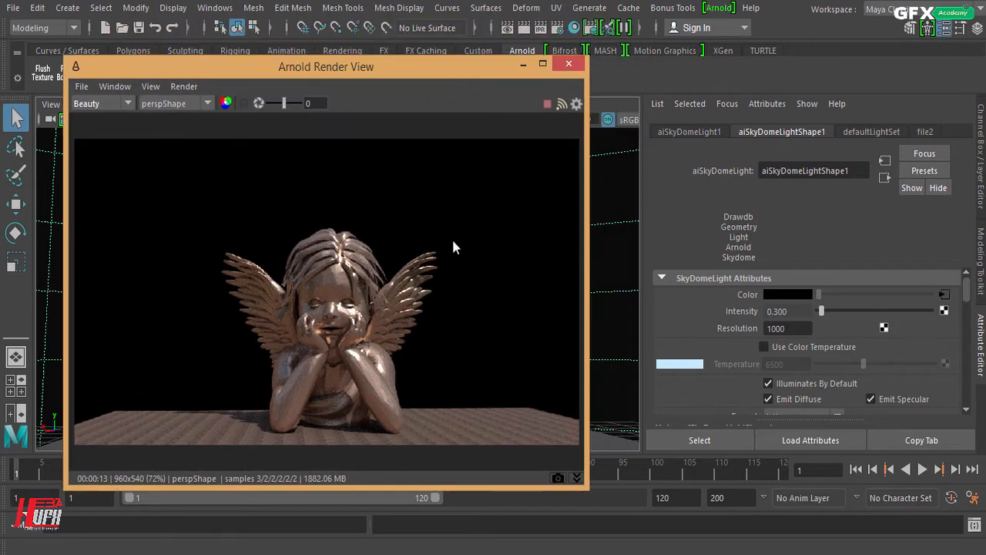
pyautogui.doubleClick(771, 329)
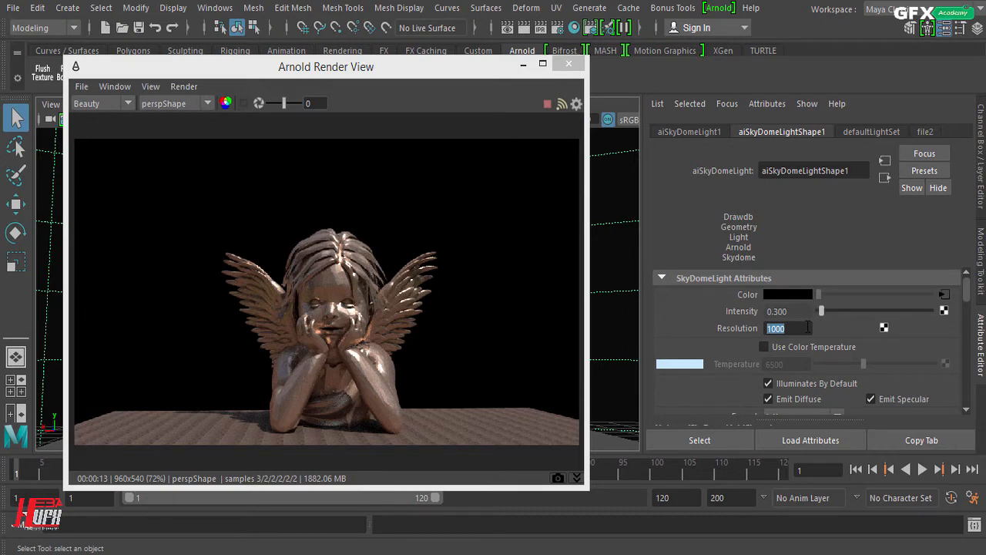
pyautogui.write('7000')
pyautogui.press('Return')
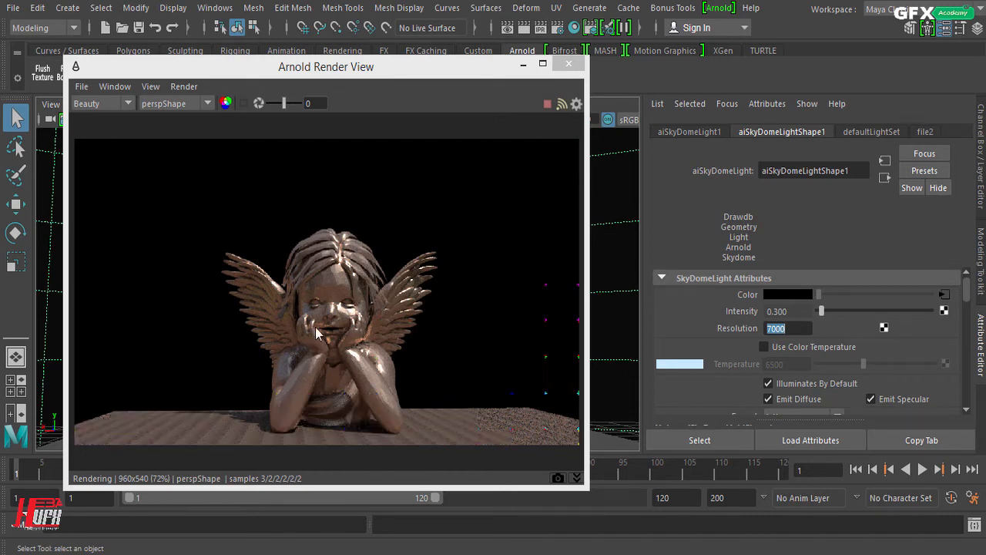
# - Compare the new render with the stored snapshot up close around the statue's arm and its shadow on the ground
pyautogui.scroll(2, 218, 411)
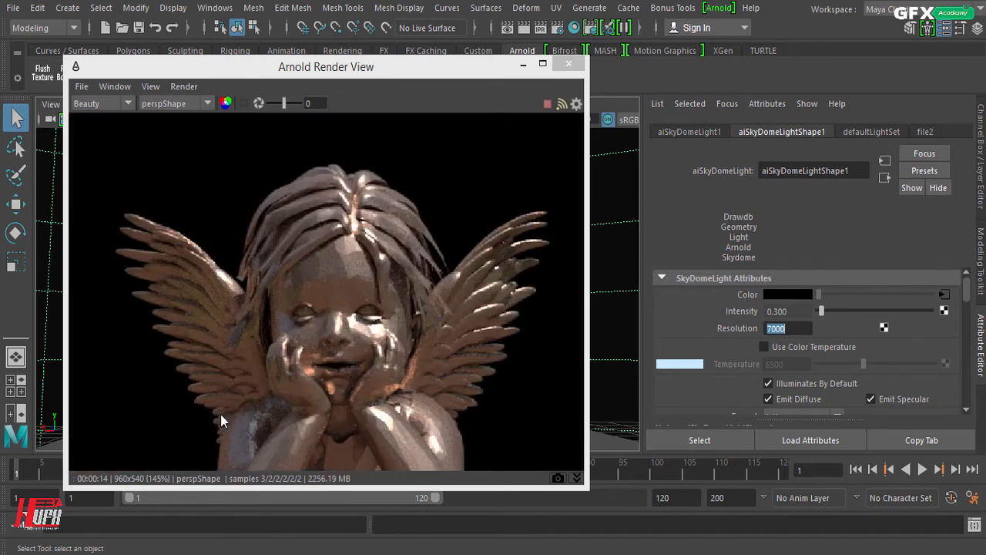
pyautogui.scroll(1, 221, 416)
pyautogui.moveTo(220, 416); pyautogui.dragTo(402, 154, button='middle')
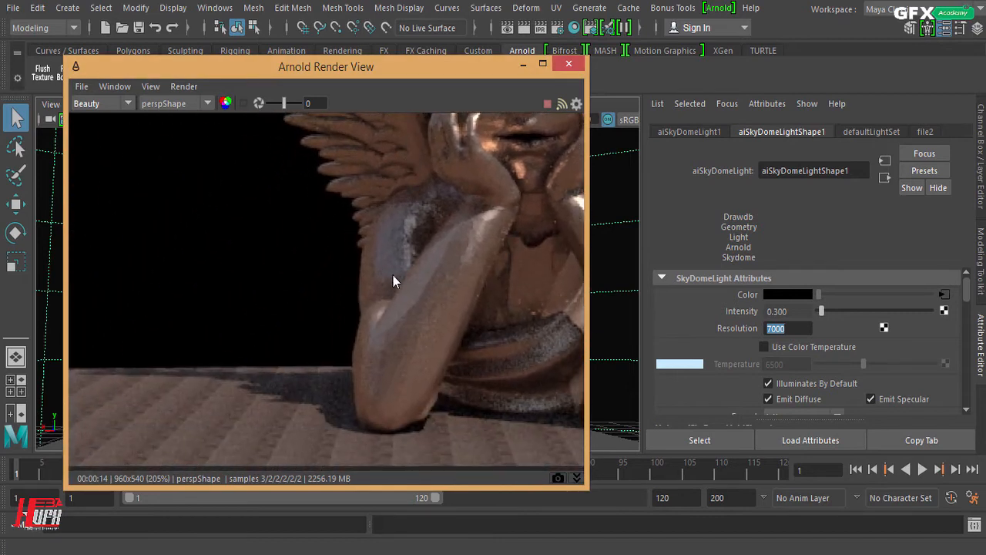
pyautogui.moveTo(393, 276); pyautogui.dragTo(406, 241, button='middle')
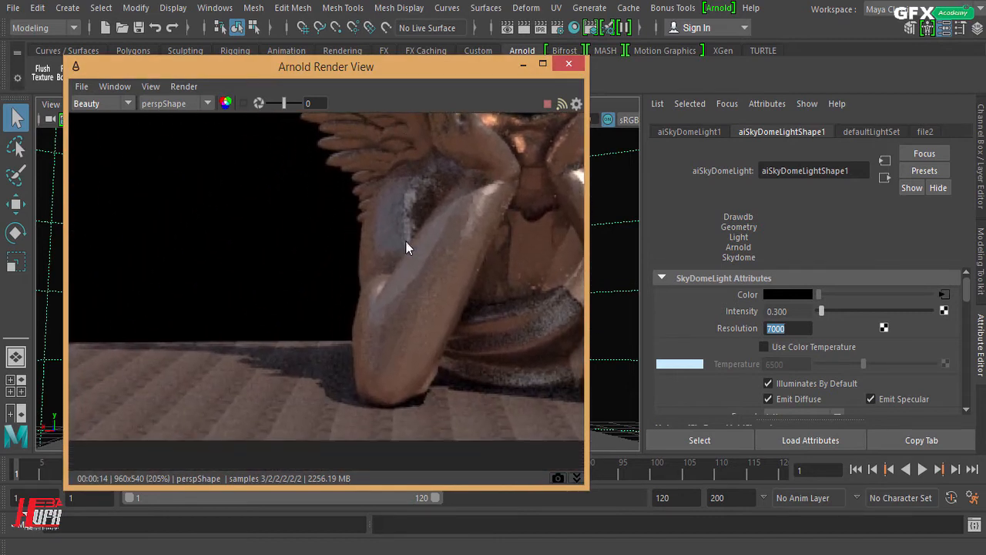
pyautogui.click(578, 477)
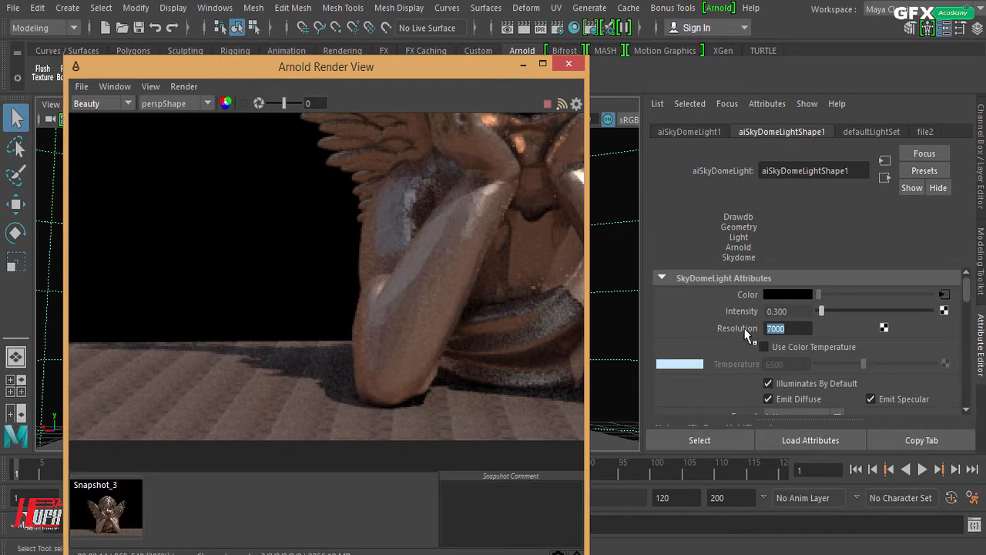
pyautogui.click(794, 330)
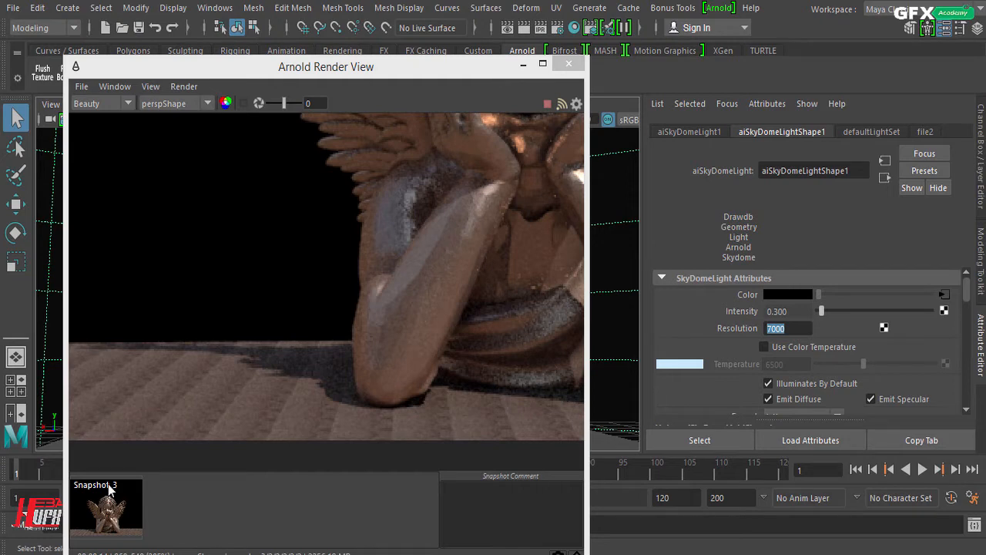
pyautogui.click(105, 525)
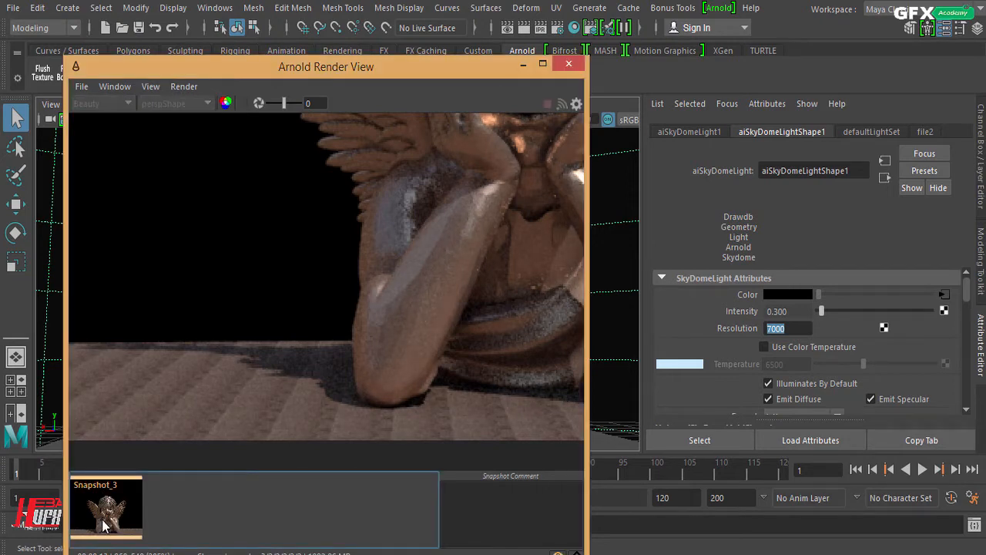
pyautogui.click(103, 525)
pyautogui.click(104, 525)
pyautogui.click(103, 524)
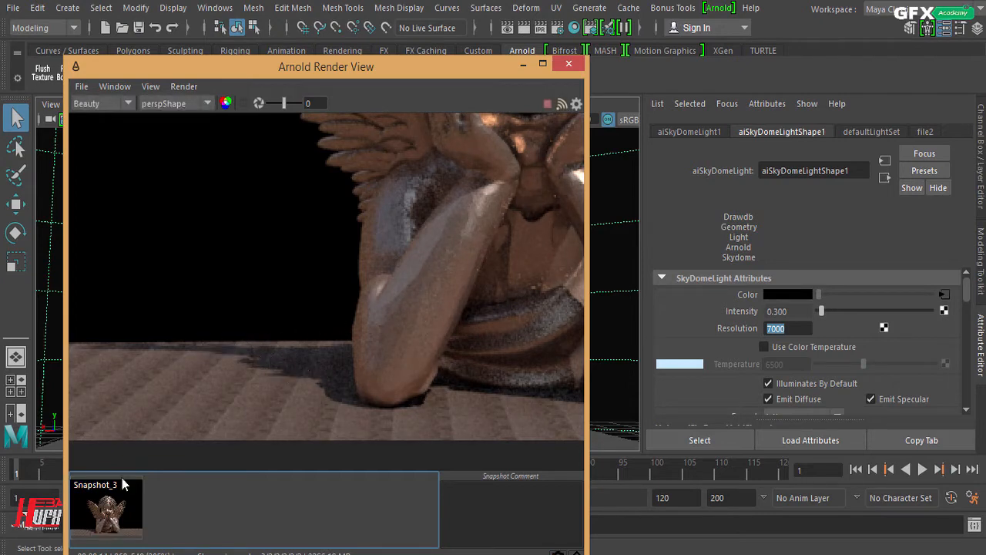
pyautogui.click(118, 513)
pyautogui.click(118, 513)
pyautogui.click(120, 502)
pyautogui.click(121, 501)
# - Compare the stored snapshot with the new render across the statue's face, wings and both arms
pyautogui.scroll(-2, 335, 293)
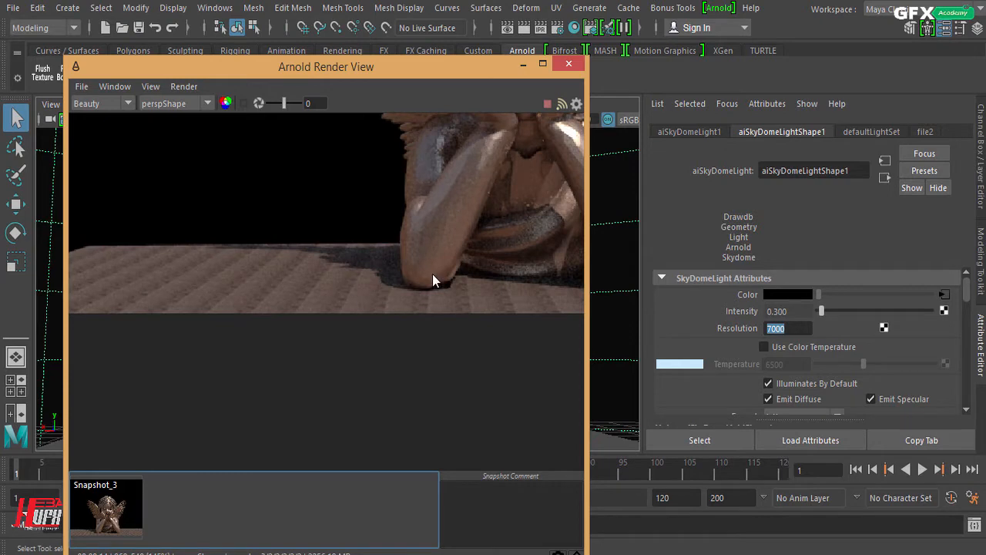
pyautogui.moveTo(432, 275); pyautogui.dragTo(250, 451, button='middle')
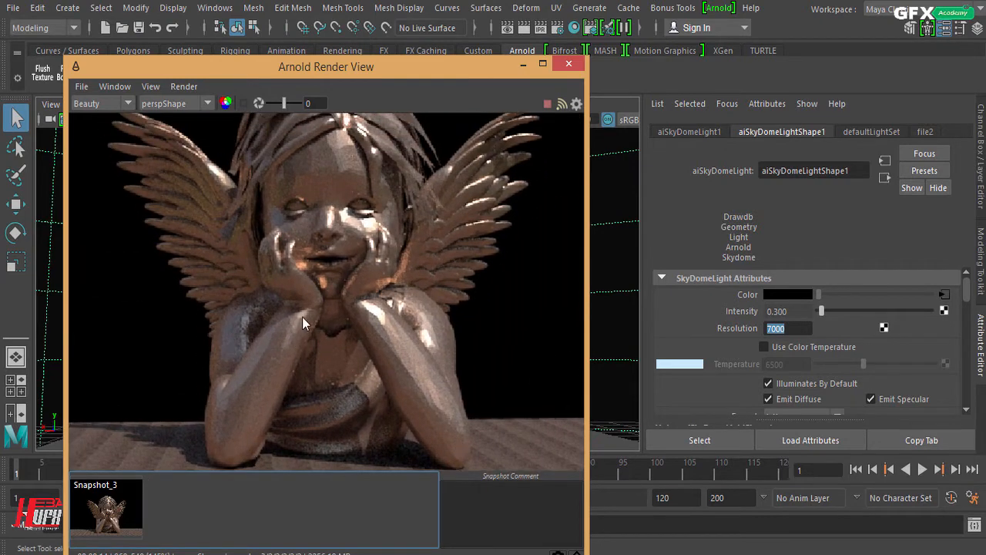
pyautogui.click(139, 508)
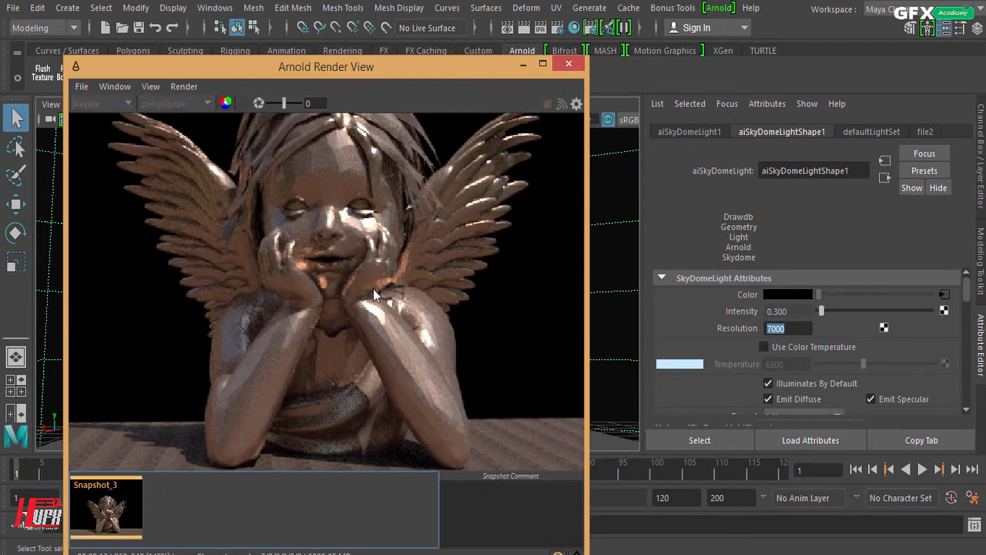
pyautogui.click(116, 498)
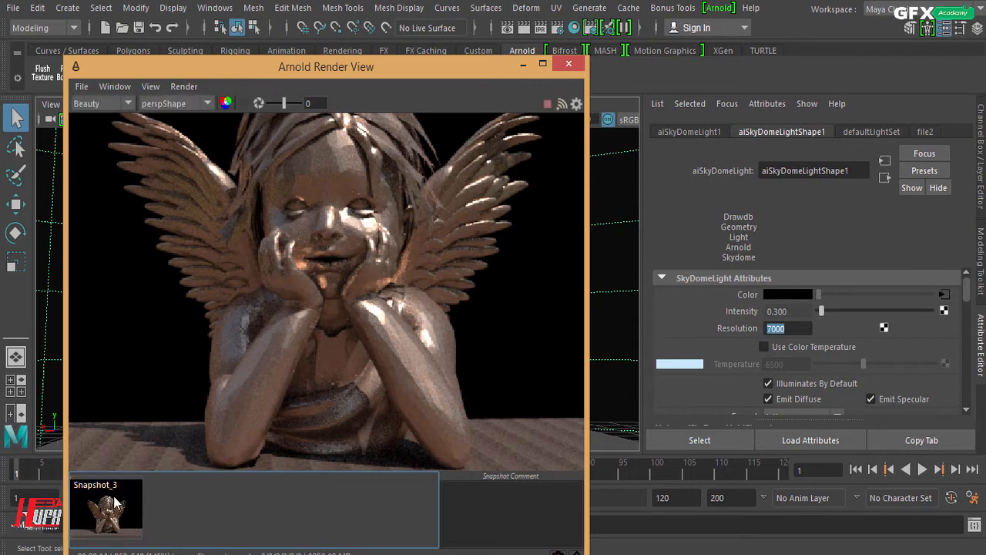
pyautogui.click(115, 498)
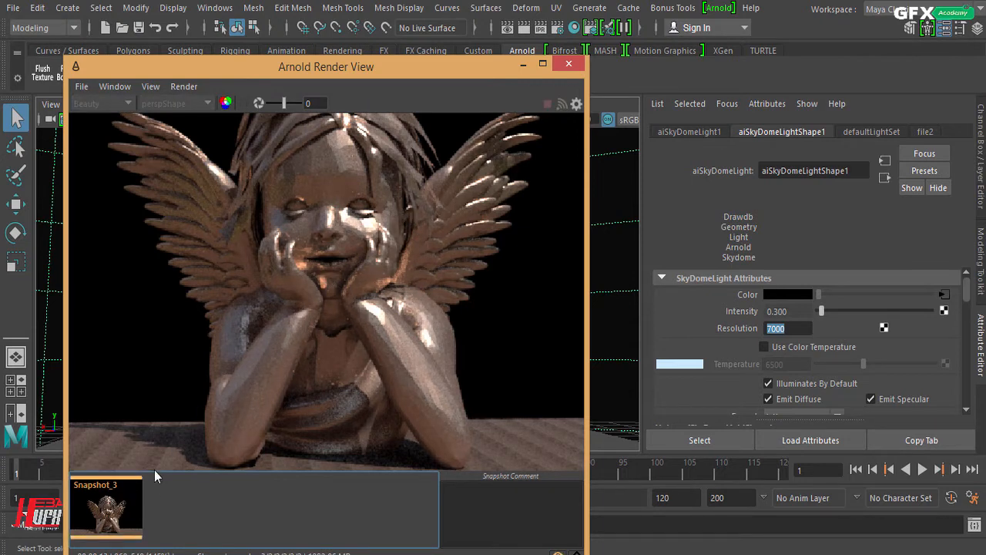
pyautogui.click(108, 515)
pyautogui.click(107, 516)
pyautogui.click(108, 515)
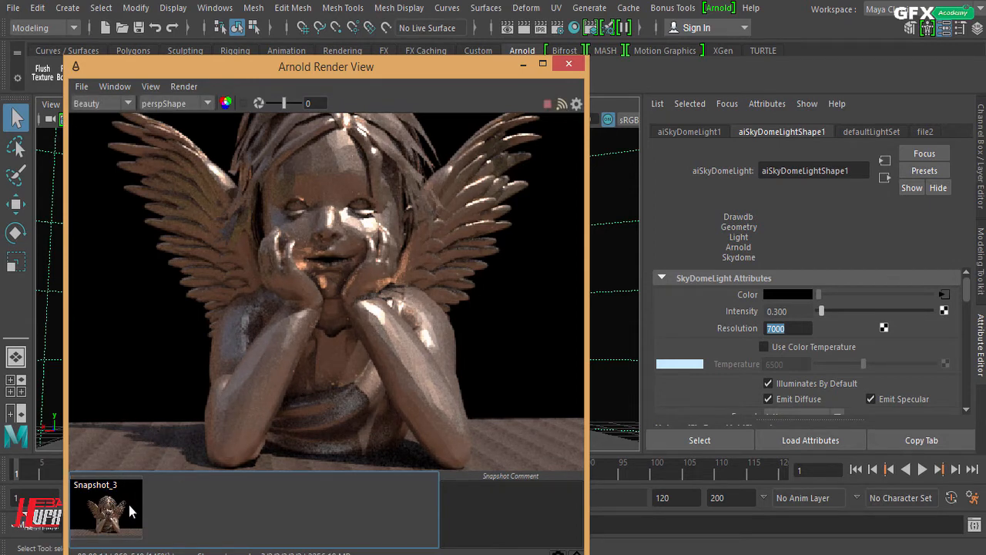
# - Delete the stored snapshot from the render view and collapse the snapshot strip
pyautogui.click(129, 505)
pyautogui.click(129, 505)
pyautogui.moveTo(498, 66); pyautogui.dragTo(512, 34)
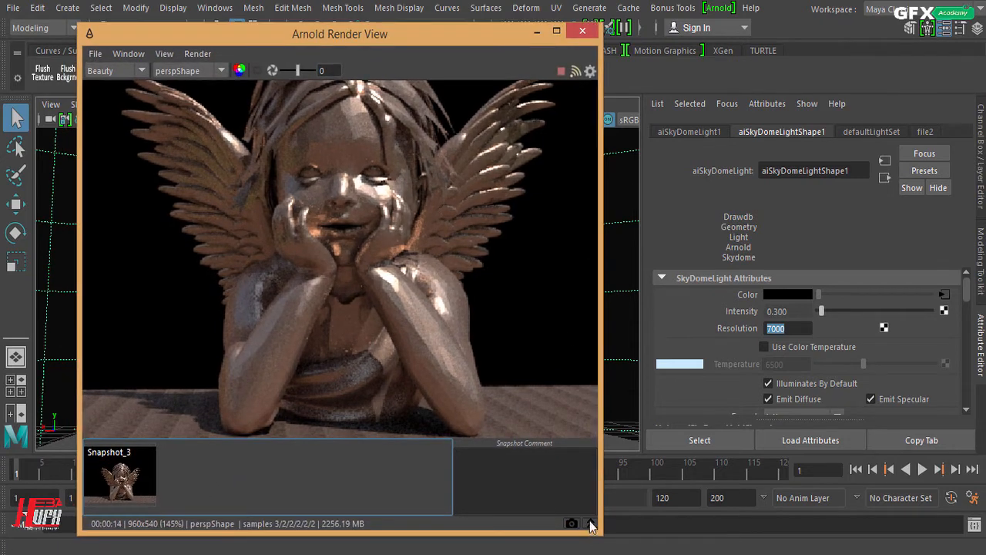
pyautogui.click(590, 525)
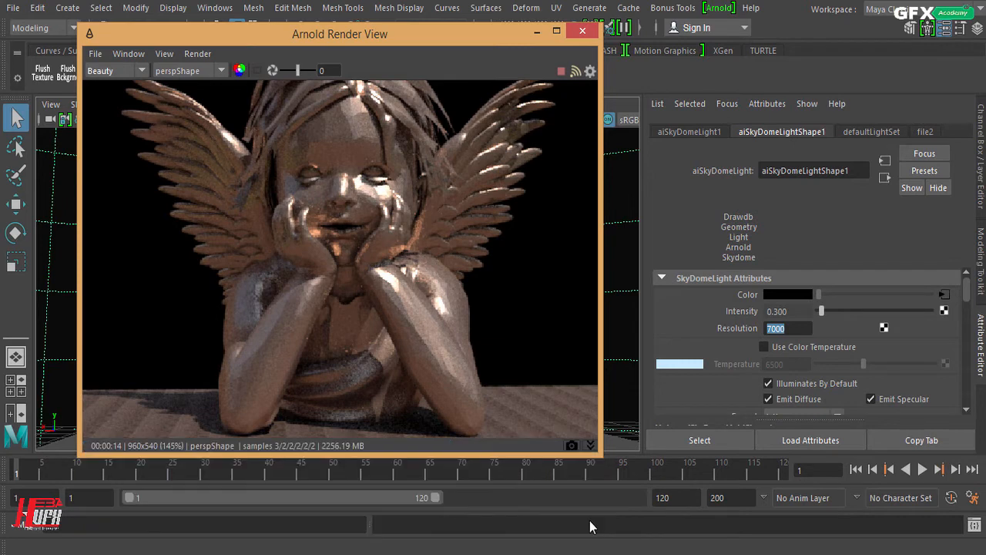
pyautogui.click(592, 444)
pyautogui.click(141, 490)
pyautogui.press('Delete')
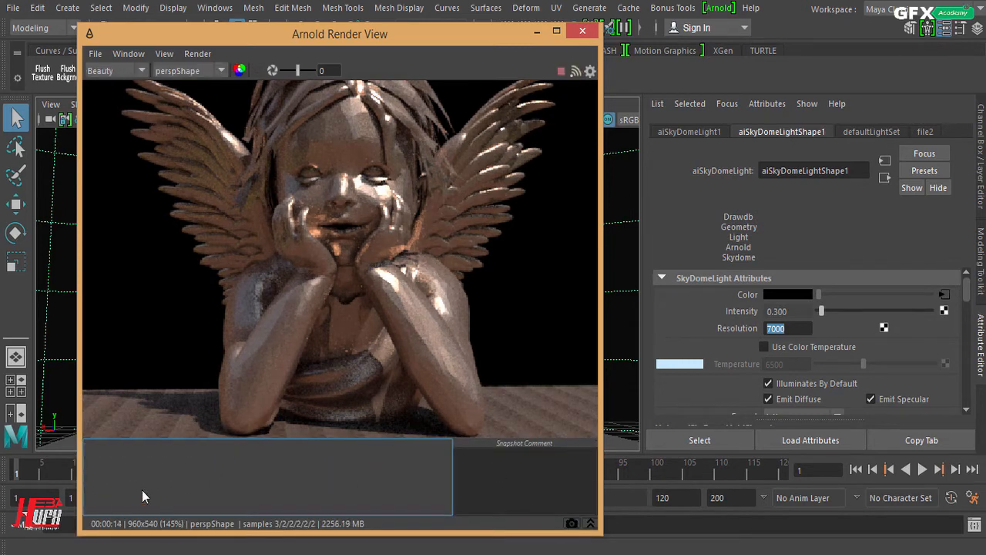
pyautogui.click(590, 524)
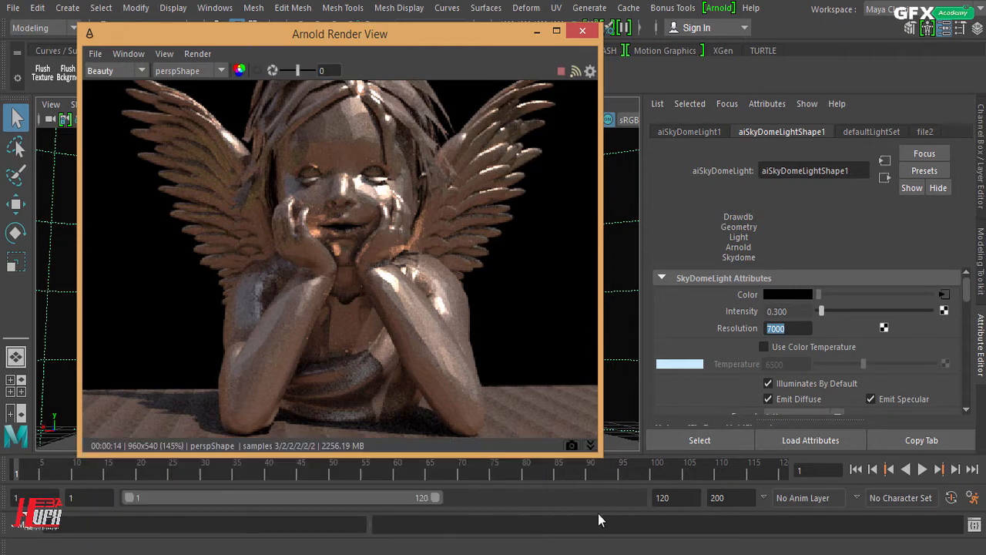
# - Examine the whole statue render and the skydome light's resolution and available format options
pyautogui.scroll(-2, 501, 256)
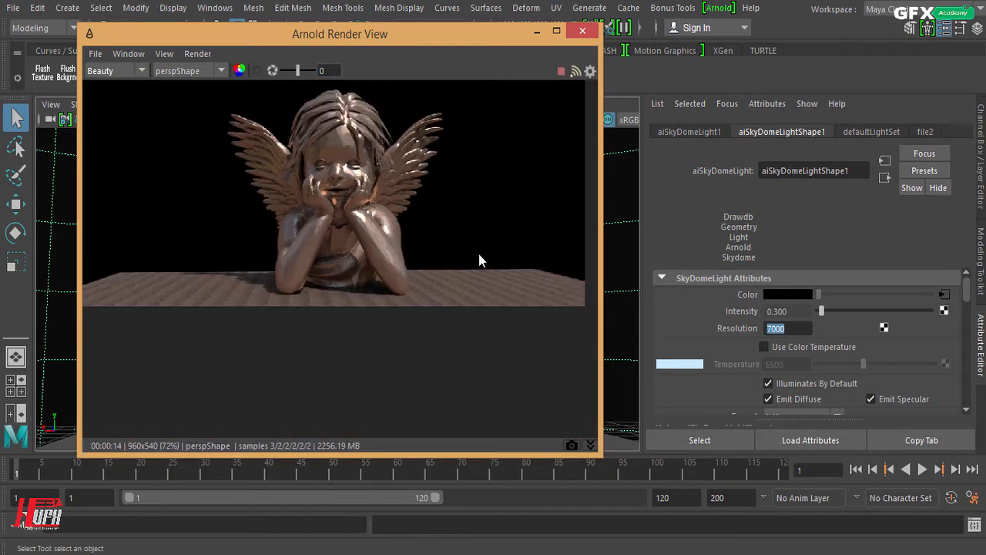
pyautogui.moveTo(442, 268); pyautogui.dragTo(442, 376)
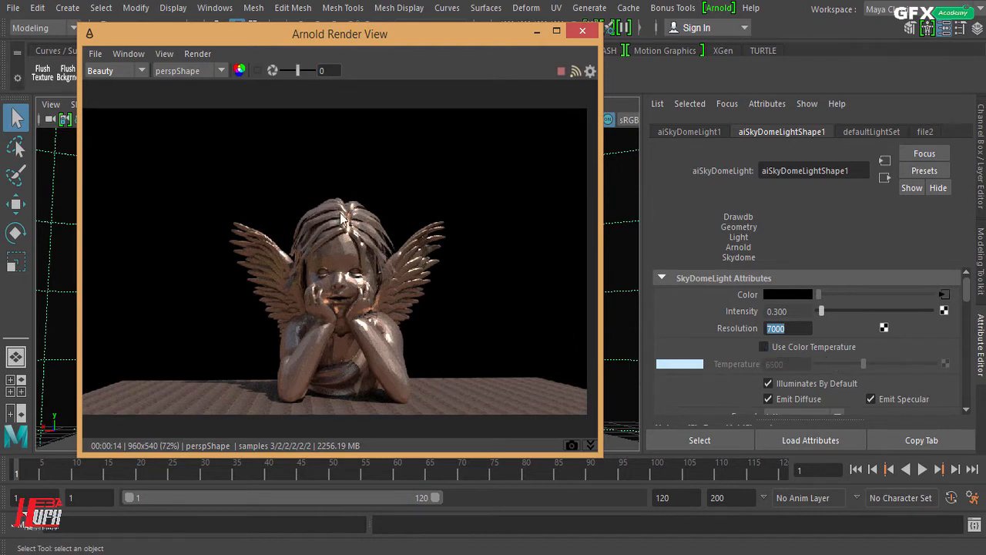
pyautogui.click(970, 292)
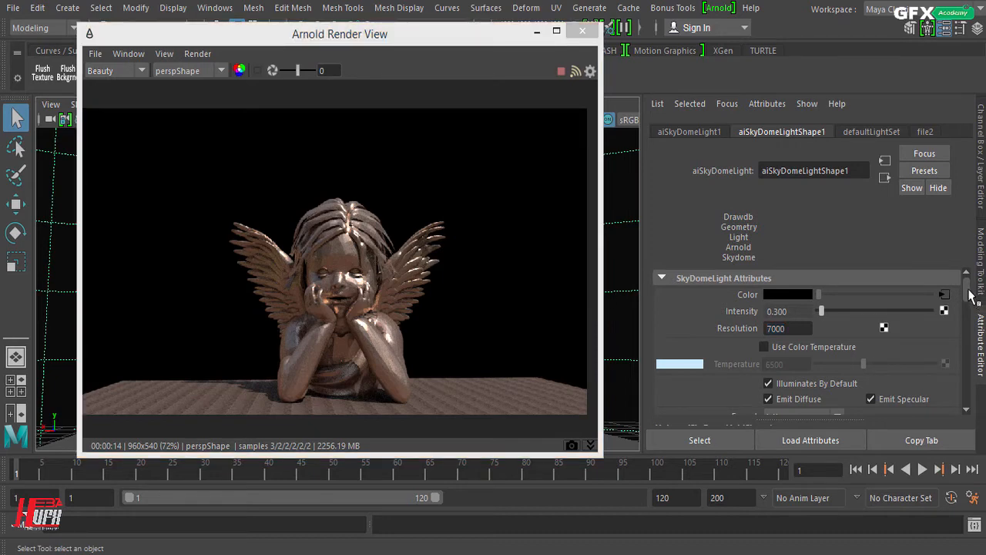
pyautogui.moveTo(970, 293); pyautogui.dragTo(969, 307)
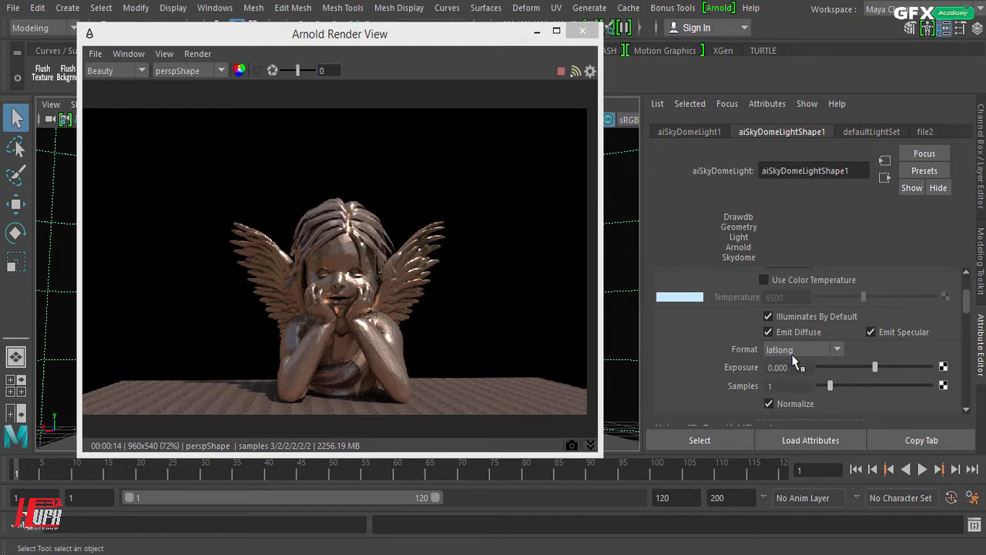
pyautogui.scroll(3, 737, 372)
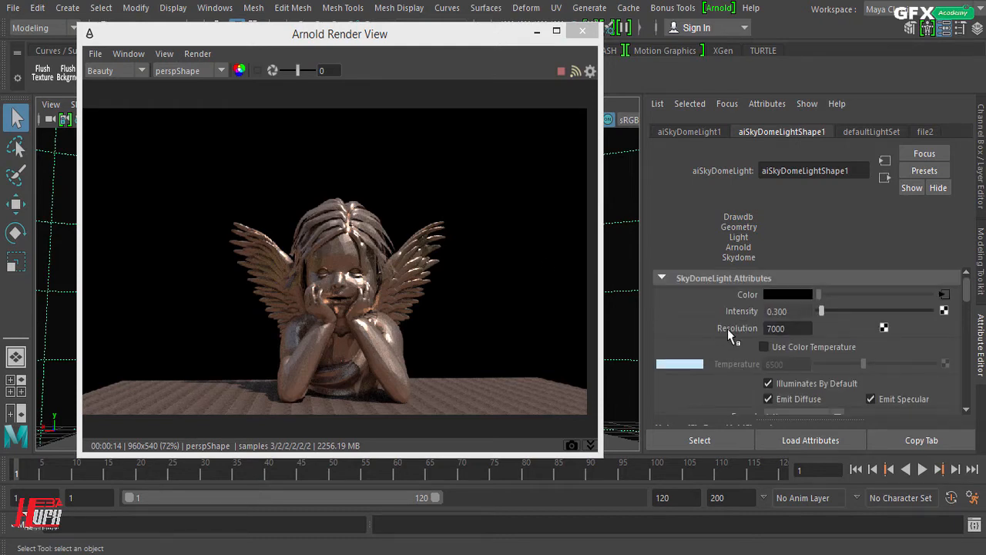
pyautogui.moveTo(790, 329); pyautogui.dragTo(663, 329)
pyautogui.scroll(-3, 775, 351)
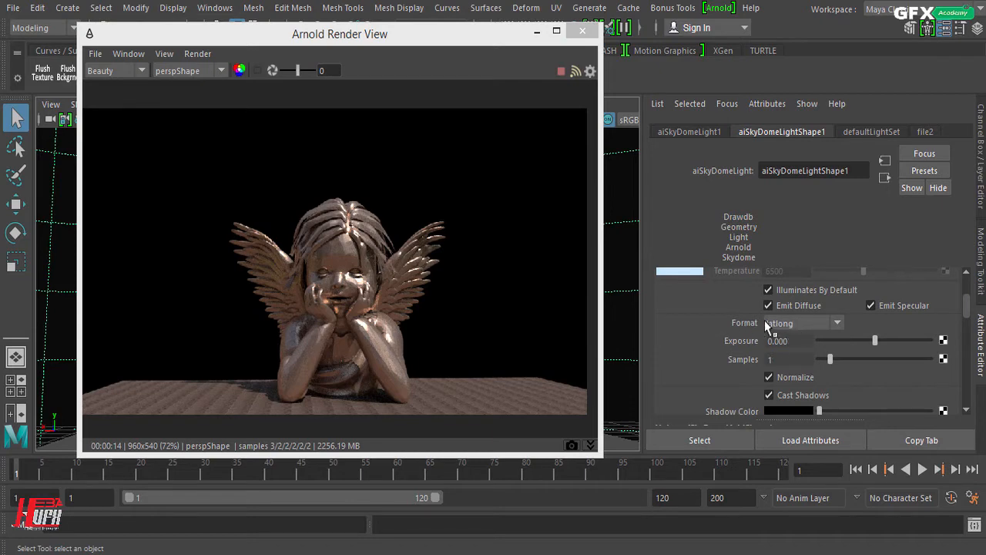
pyautogui.click(836, 324)
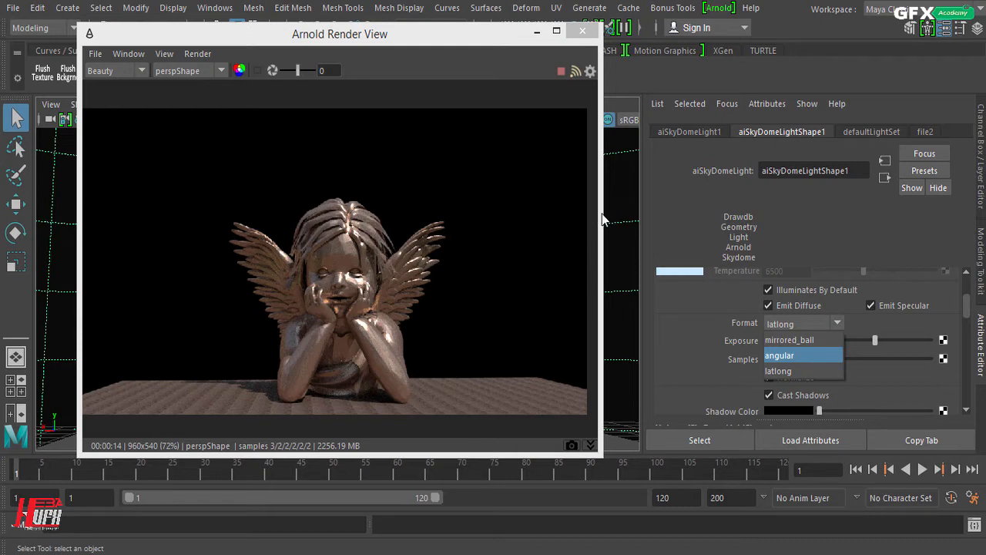
pyautogui.click(700, 375)
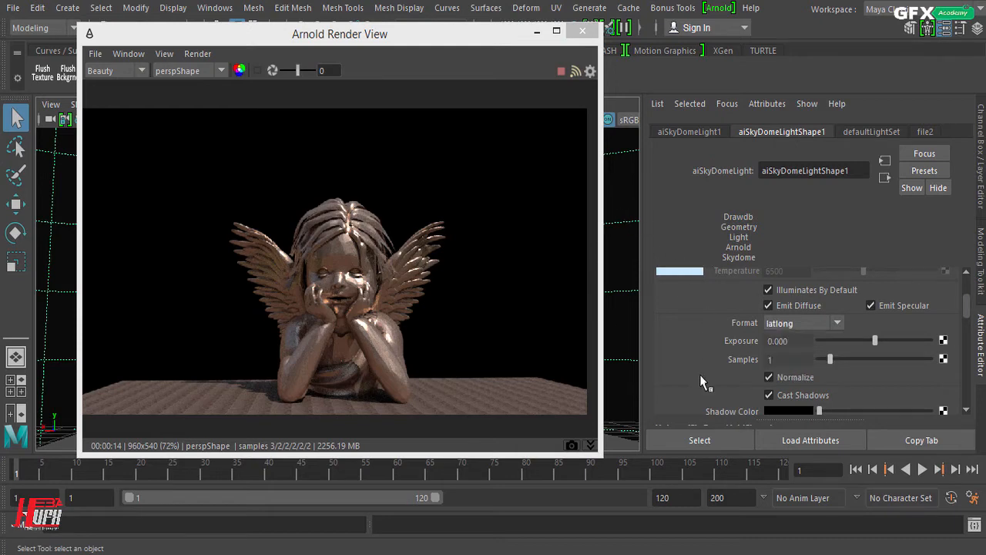
# - Set the skydome light's intensity to 0.1
pyautogui.click(804, 340)
pyautogui.scroll(3, 798, 335)
pyautogui.click(792, 311)
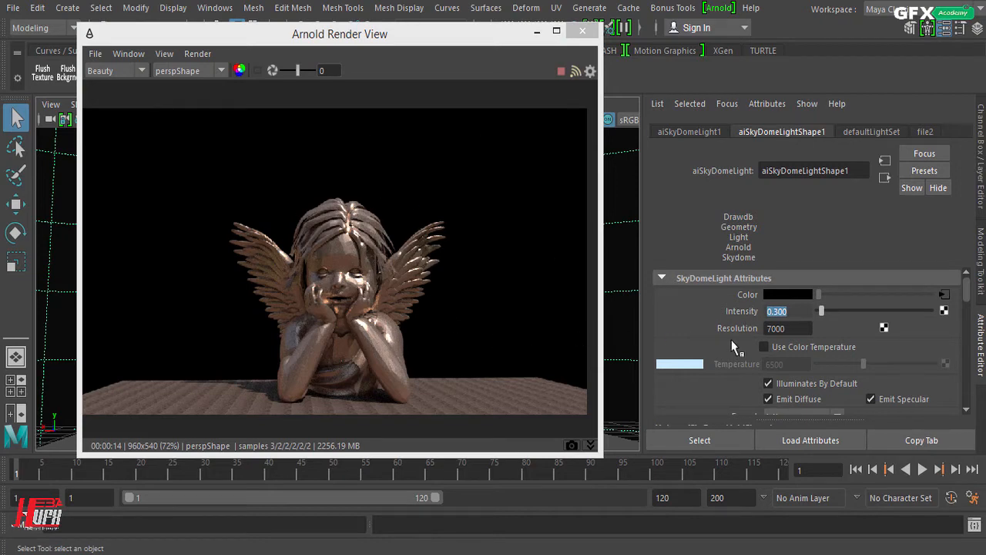
pyautogui.write('0.1')
pyautogui.press('Return')
# - Set the skydome light's exposure to 2
pyautogui.scroll(-4, 792, 311)
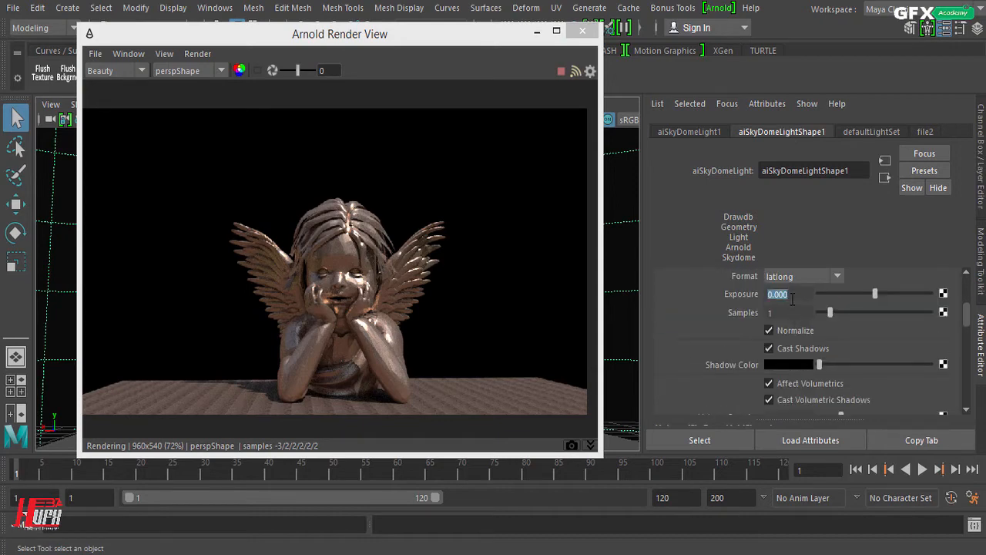
pyautogui.write('2')
pyautogui.press('Return')
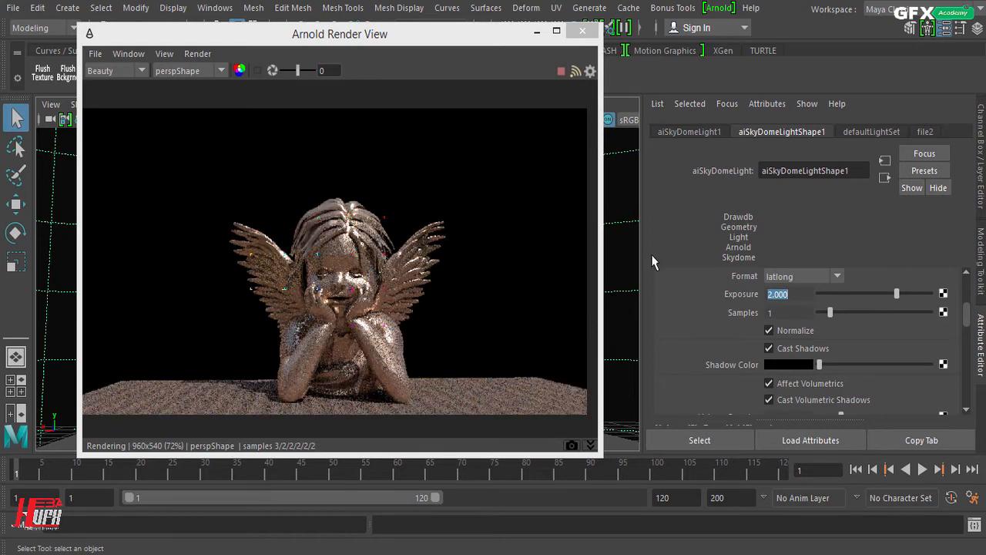
# - Set the skydome light's intensity to 0.3
pyautogui.scroll(2, 740, 327)
pyautogui.scroll(3, 738, 327)
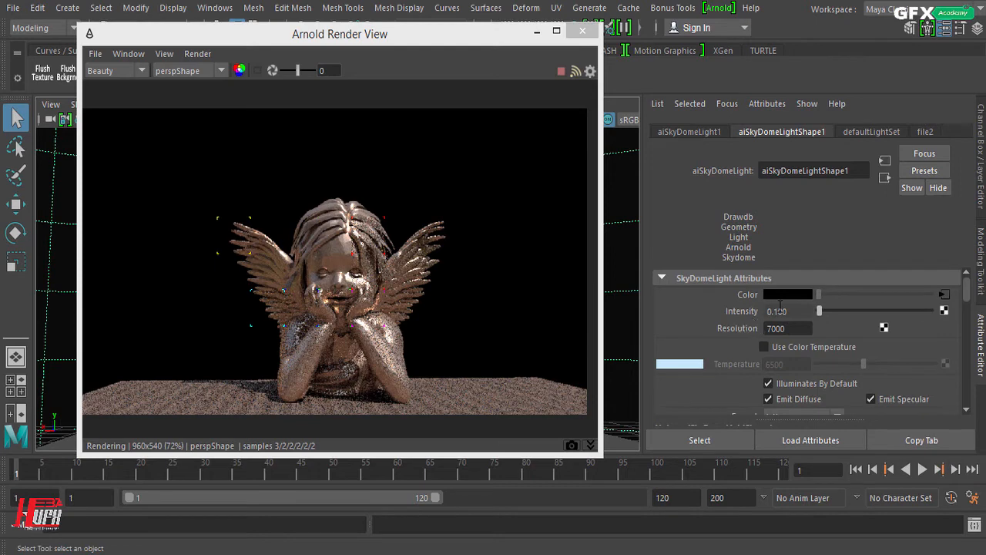
pyautogui.click(792, 309)
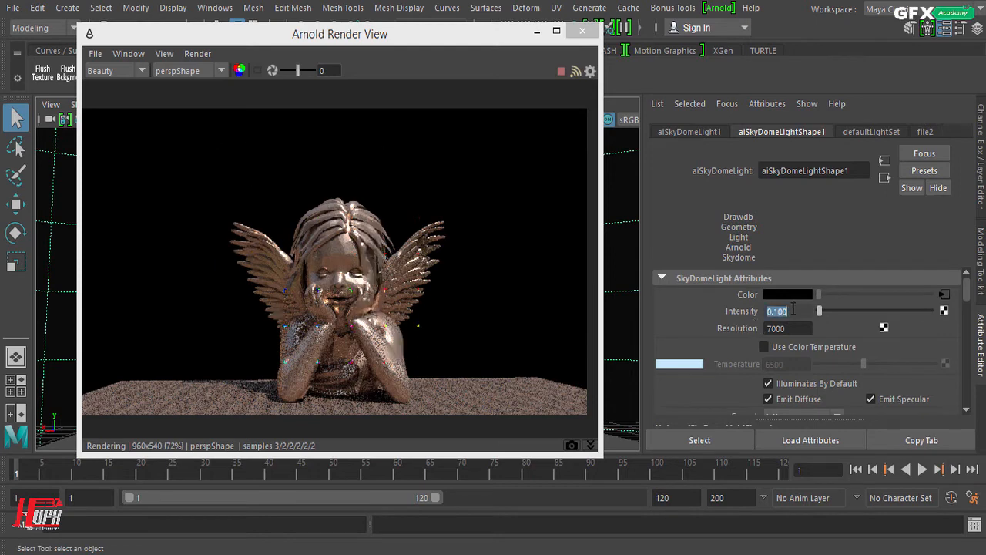
pyautogui.write('0.3')
pyautogui.press('Return')
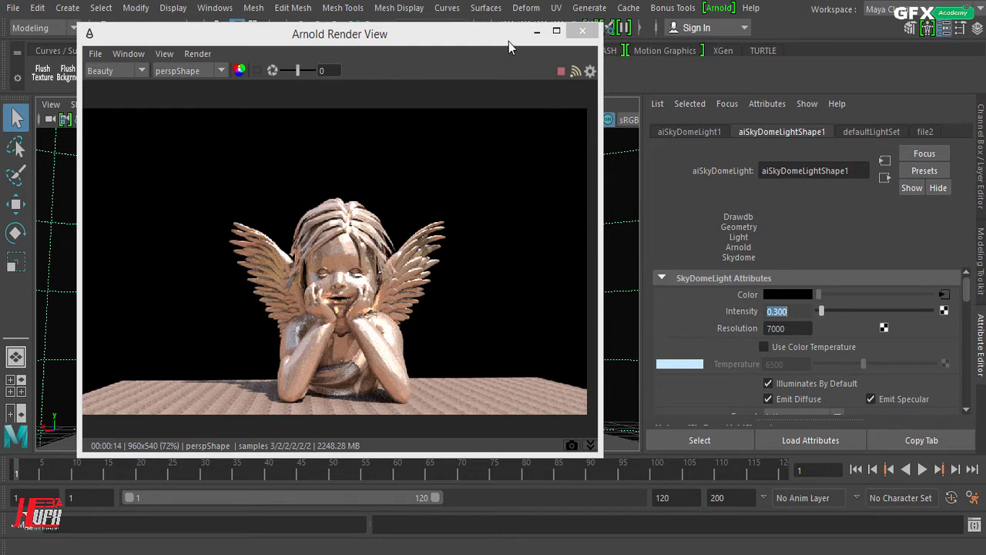
# - Try a Y rotation of -120 on the skydome light, check the render, and change the rotation to 120
pyautogui.moveTo(509, 42); pyautogui.dragTo(464, 52)
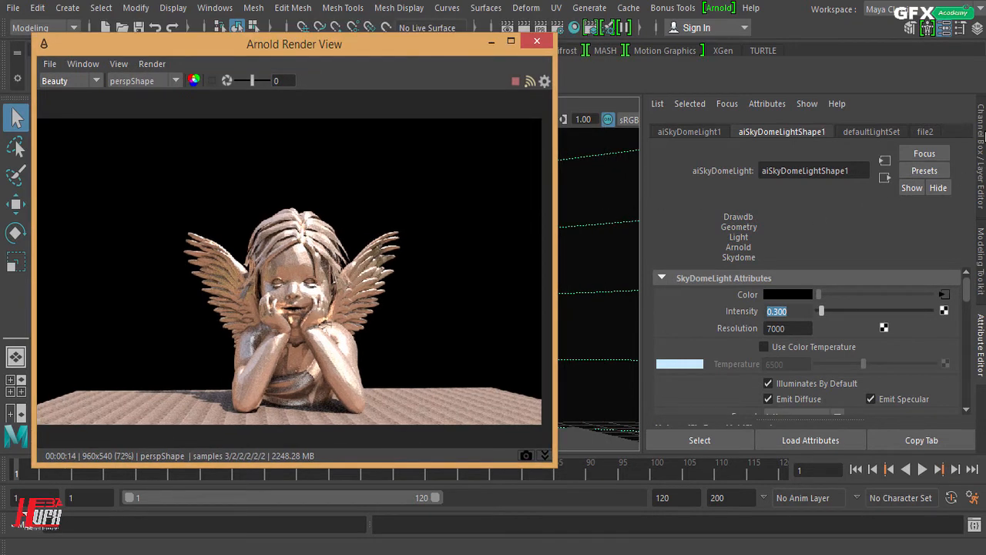
pyautogui.click(981, 136)
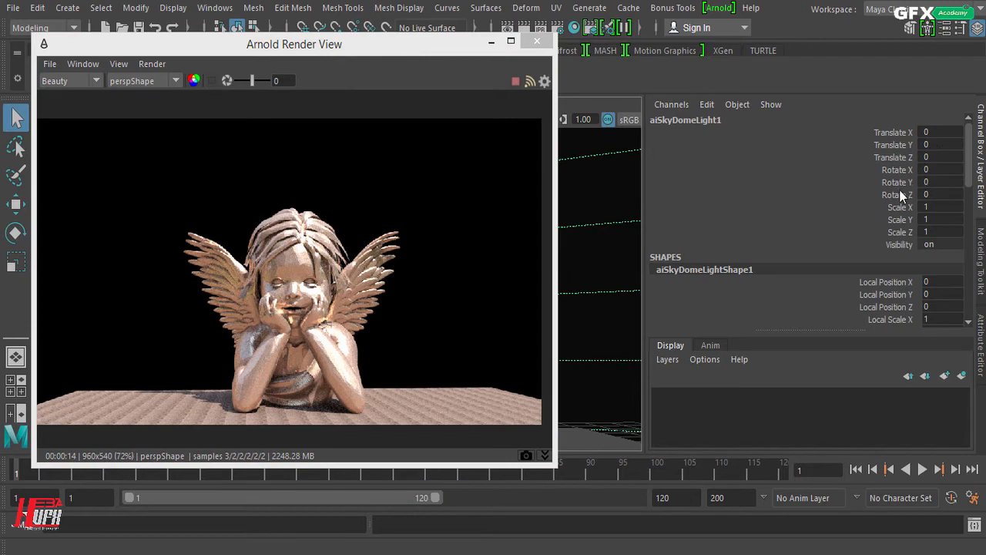
pyautogui.click(941, 185)
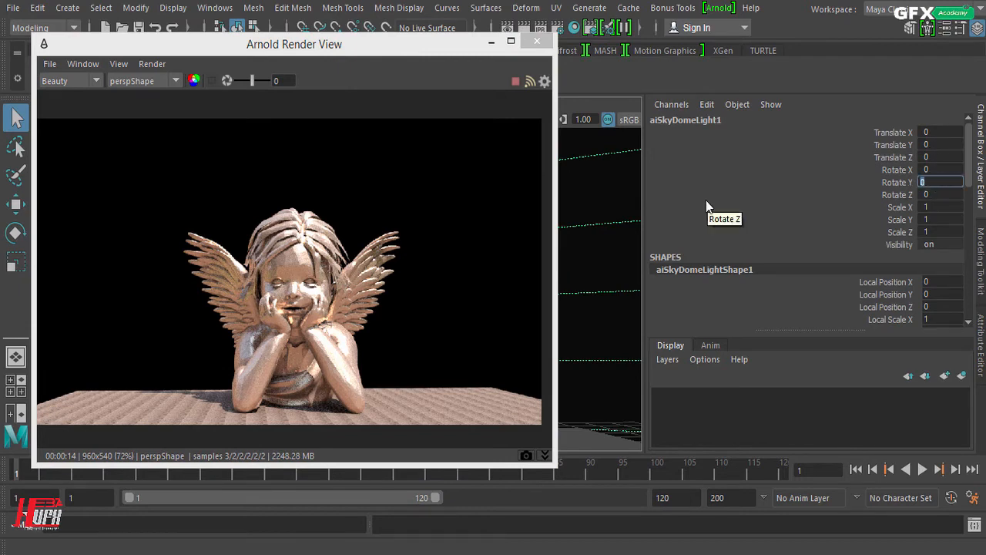
pyautogui.write('-120')
pyautogui.press('Return')
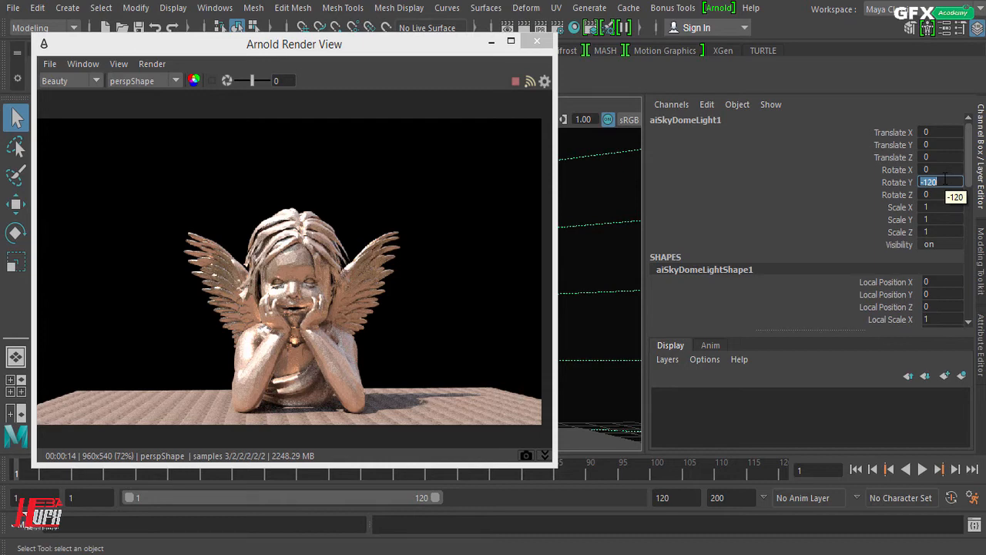
pyautogui.write('120')
pyautogui.press('Return')
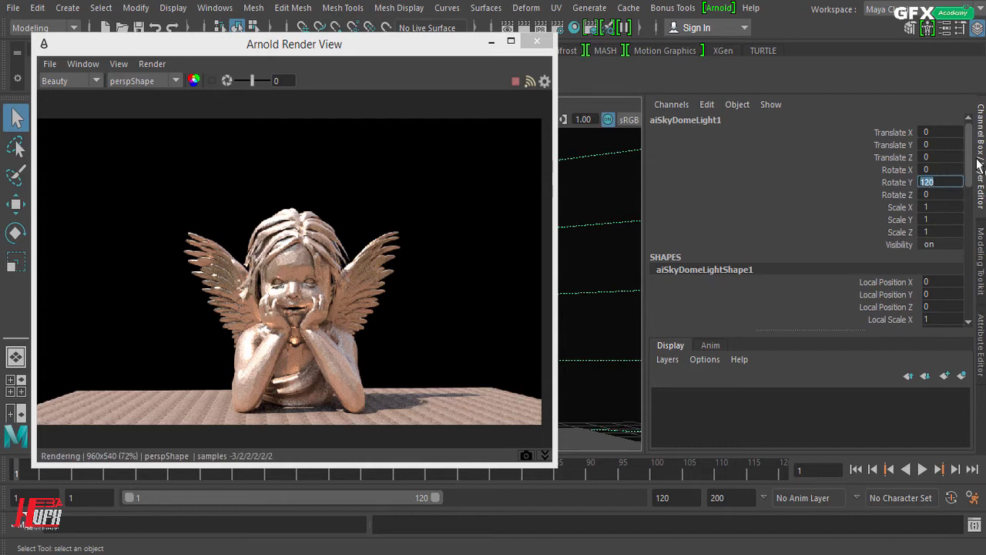
# - Examine the skydome light's exposure, samples, shadow, volume and contribution attributes while the render refines
pyautogui.click(979, 339)
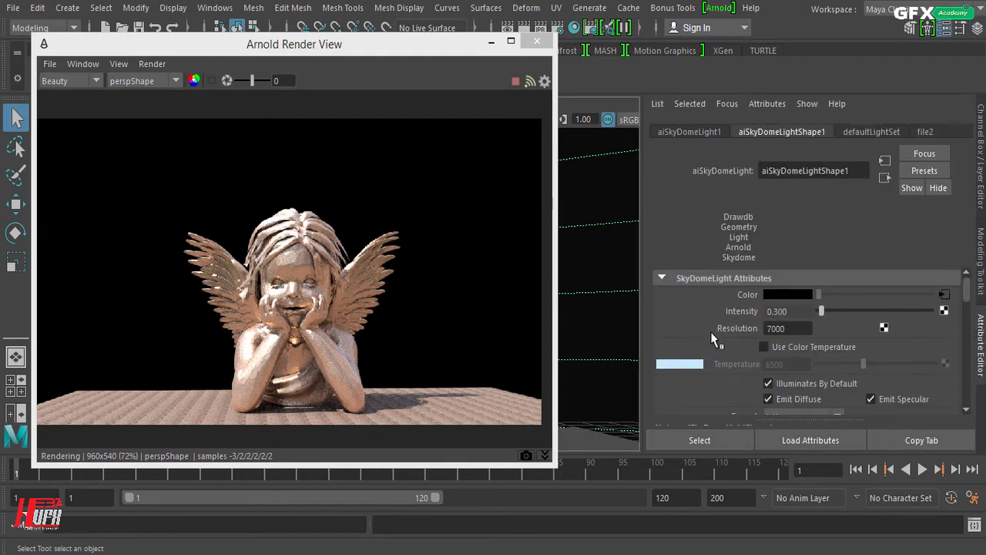
pyautogui.scroll(-4, 711, 331)
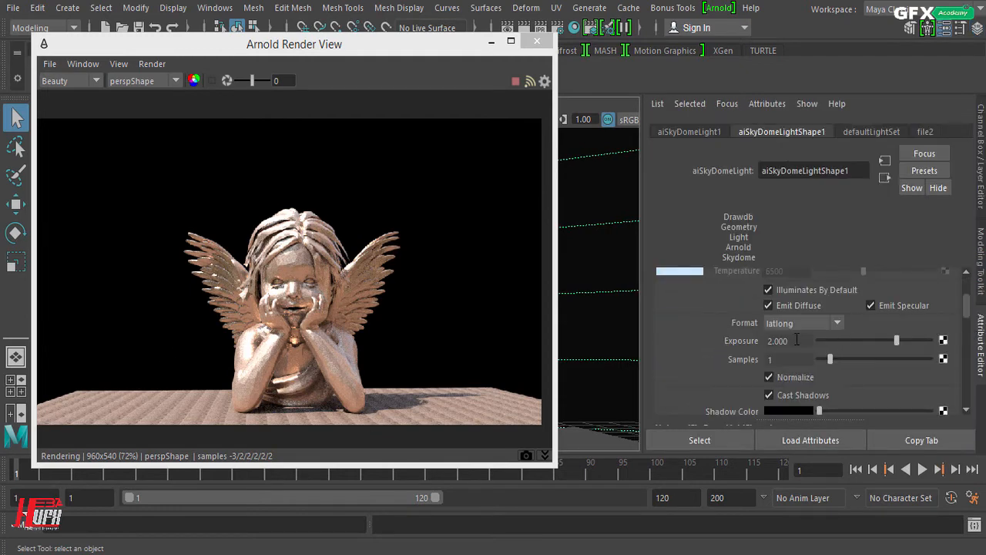
pyautogui.click(797, 340)
pyautogui.scroll(-2, 714, 340)
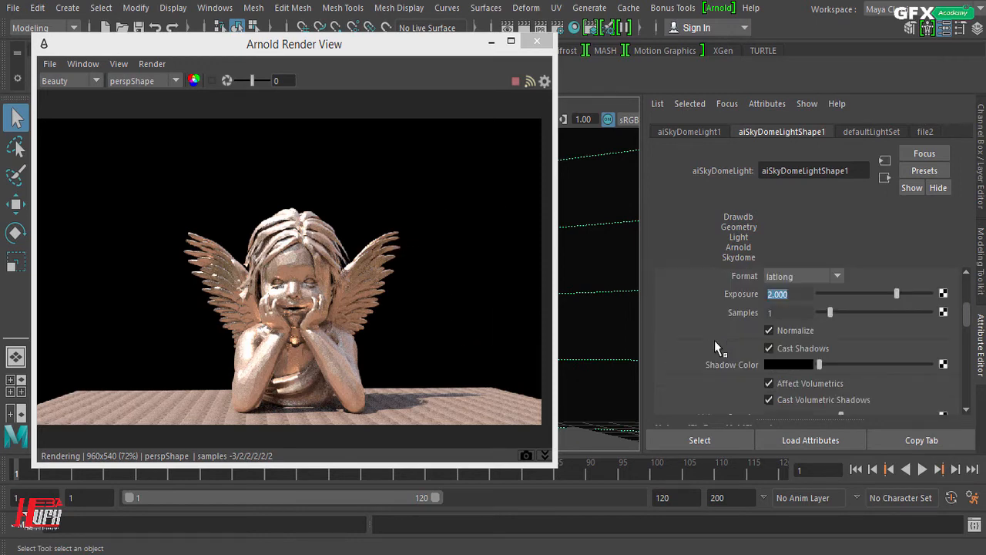
pyautogui.click(787, 313)
pyautogui.scroll(-4, 854, 328)
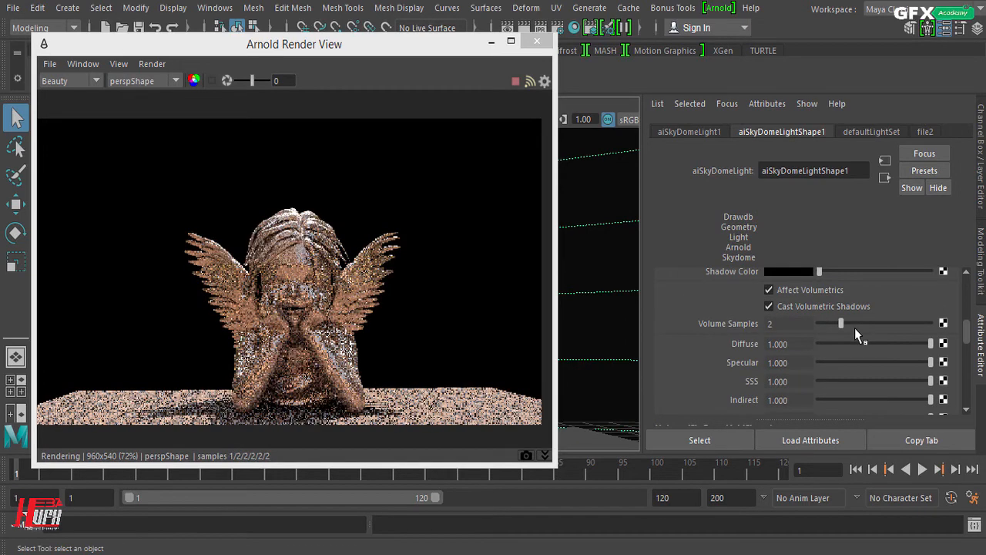
pyautogui.scroll(-4, 855, 328)
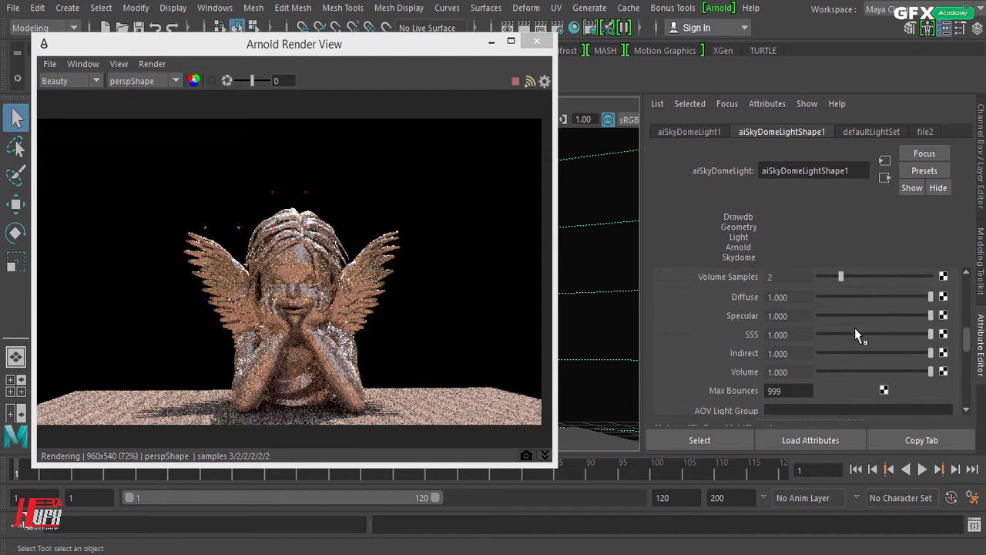
pyautogui.scroll(-4, 854, 327)
pyautogui.scroll(-2, 854, 327)
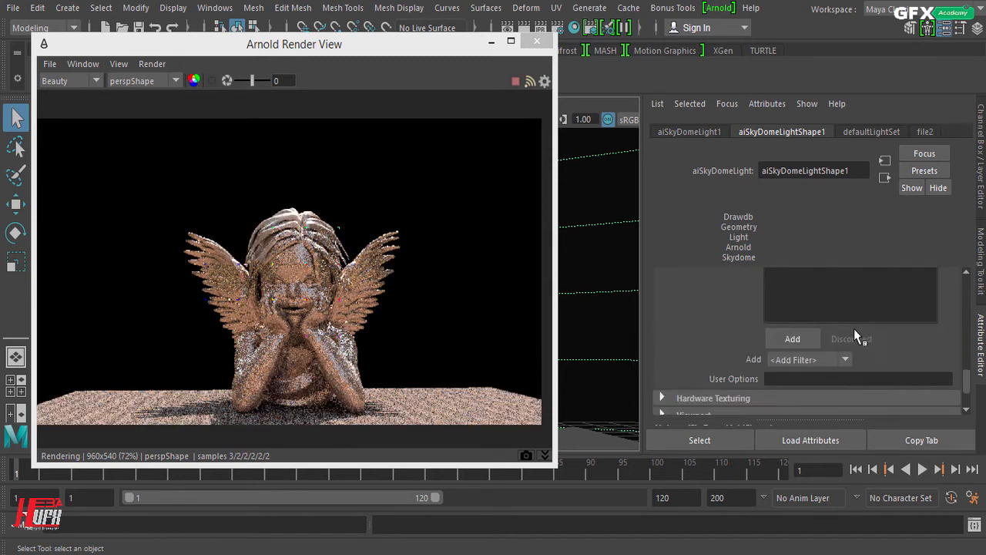
pyautogui.scroll(10, 854, 329)
pyautogui.scroll(5, 853, 330)
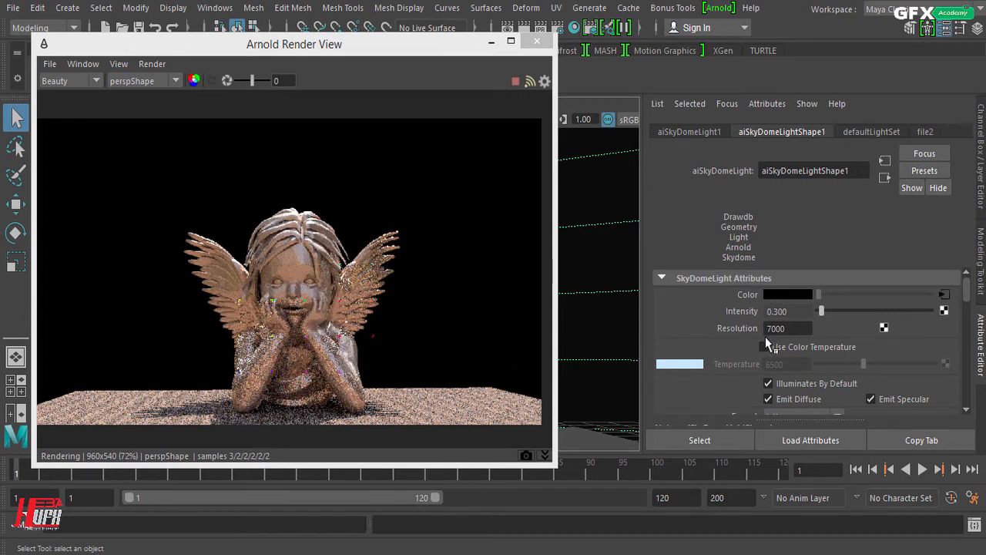
pyautogui.scroll(-4, 881, 386)
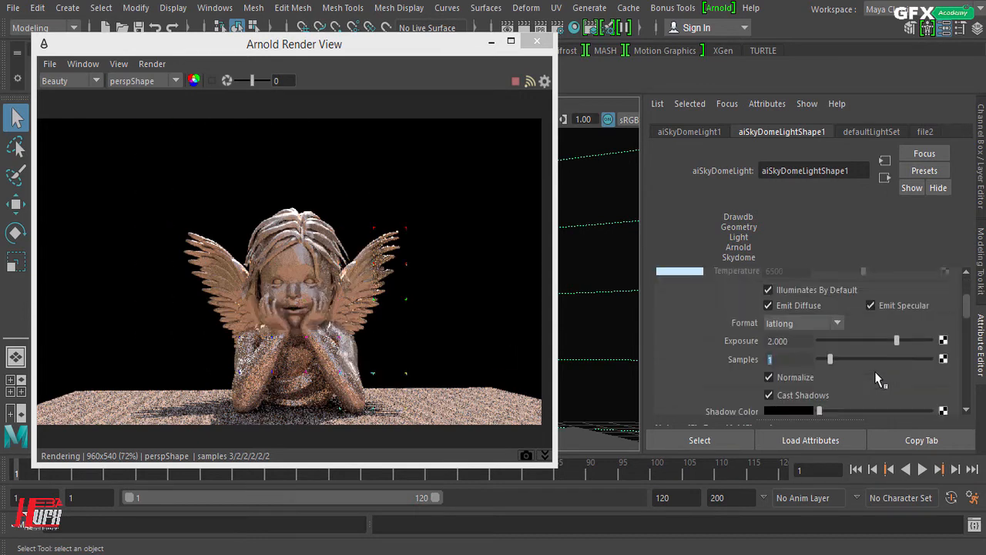
pyautogui.scroll(4, 878, 382)
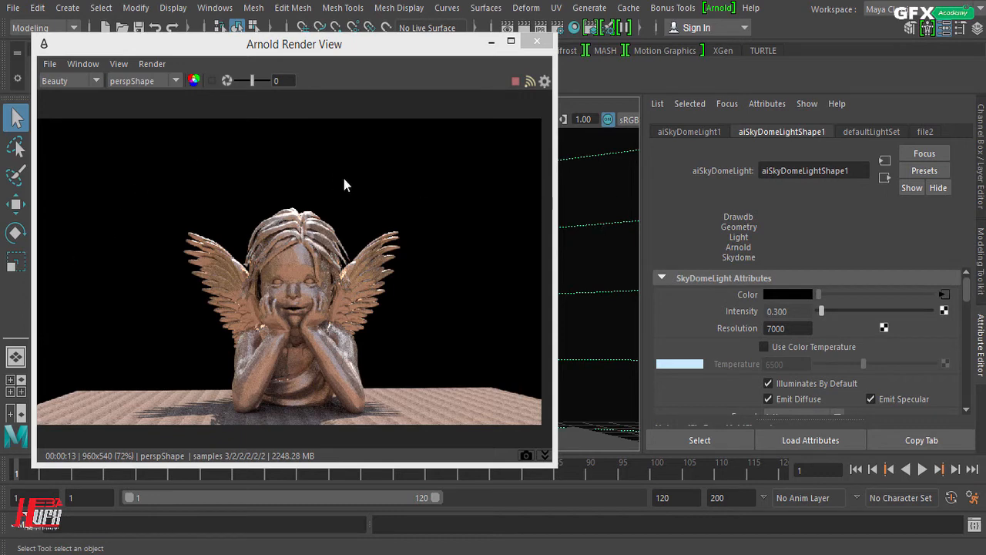
# - Store a snapshot of the render with the rotated skydome and collapse the snapshot strip
pyautogui.click(527, 455)
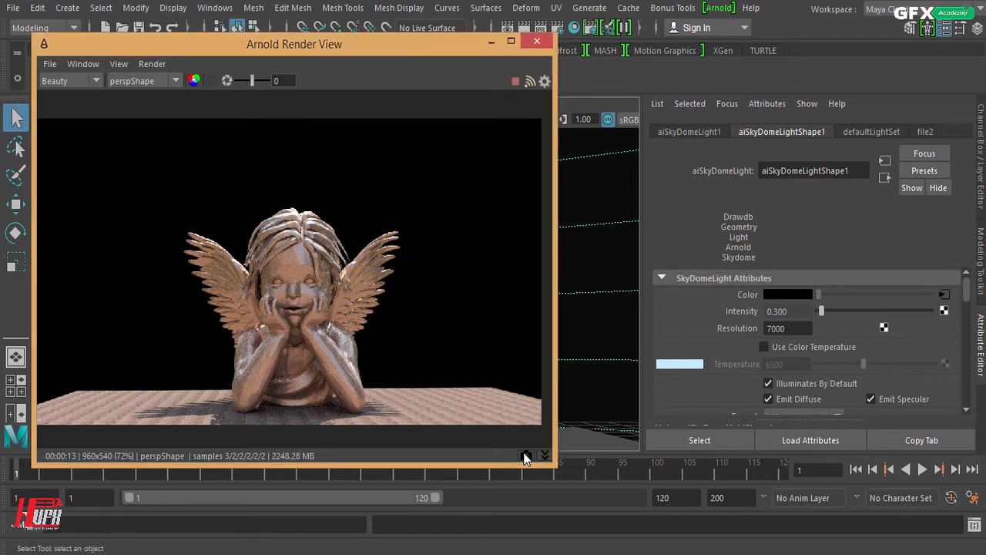
pyautogui.click(544, 534)
pyautogui.moveTo(427, 37); pyautogui.dragTo(436, 60)
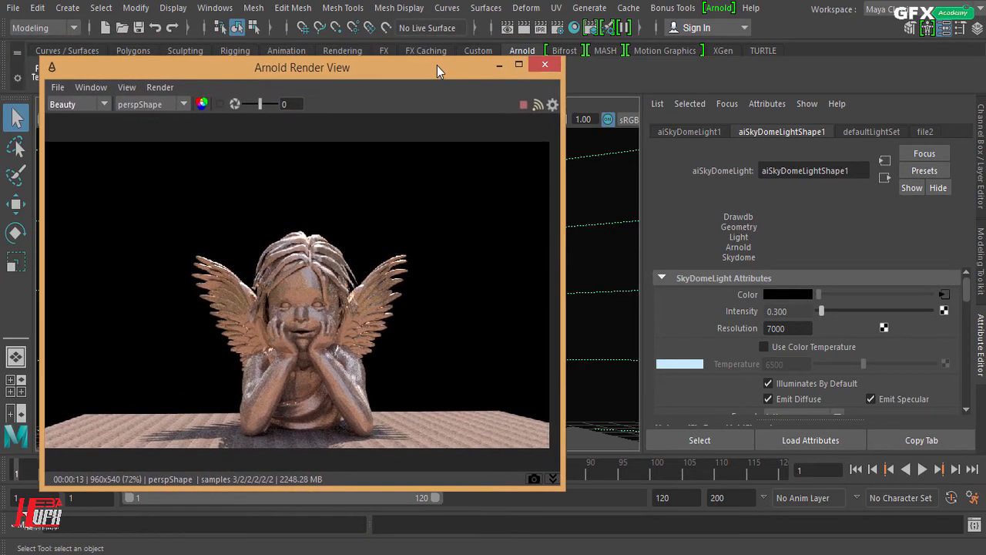
# - Create a Sky shader for the environment background in the Arnold render settings and show its sky attributes
pyautogui.click(561, 28)
pyautogui.moveTo(630, 63); pyautogui.dragTo(577, 23)
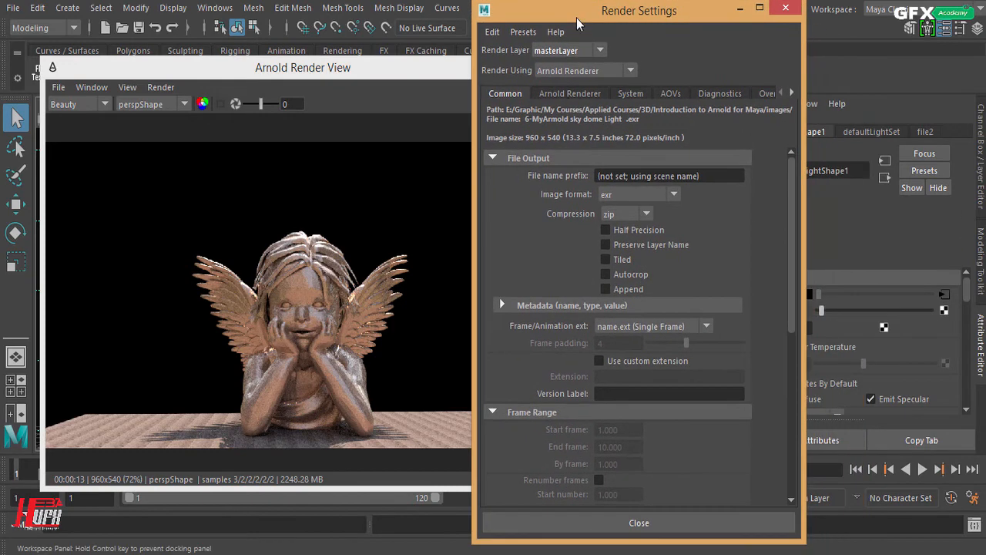
pyautogui.click(585, 93)
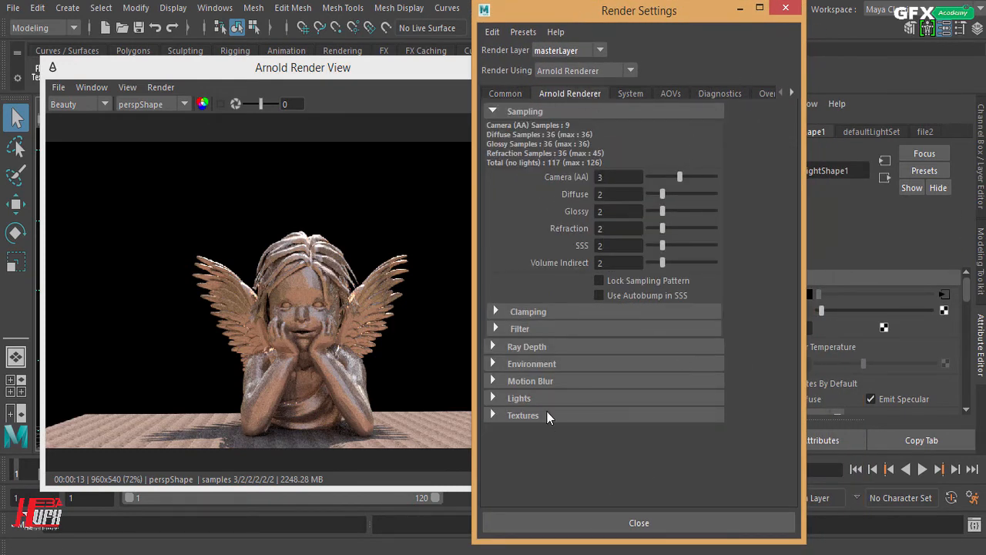
pyautogui.click(540, 367)
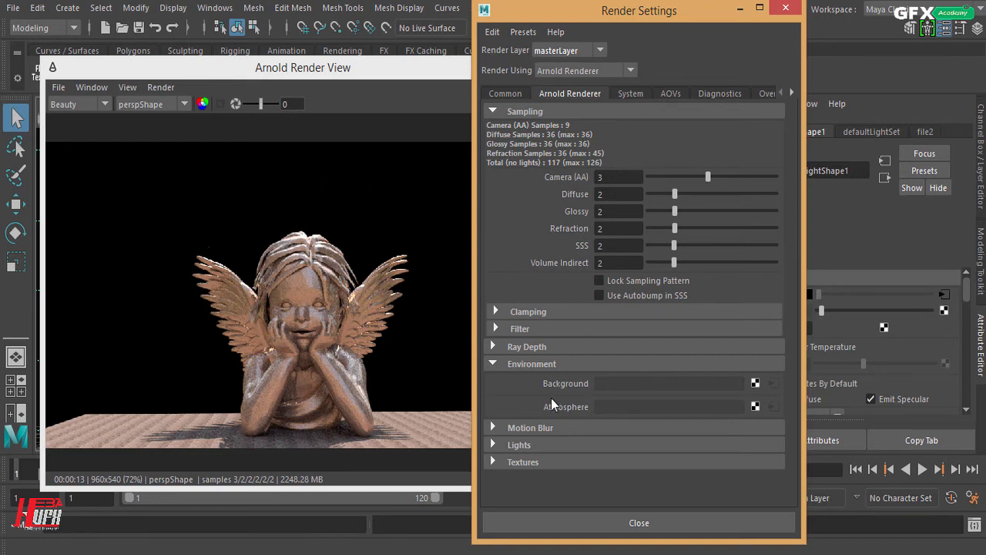
pyautogui.click(756, 384)
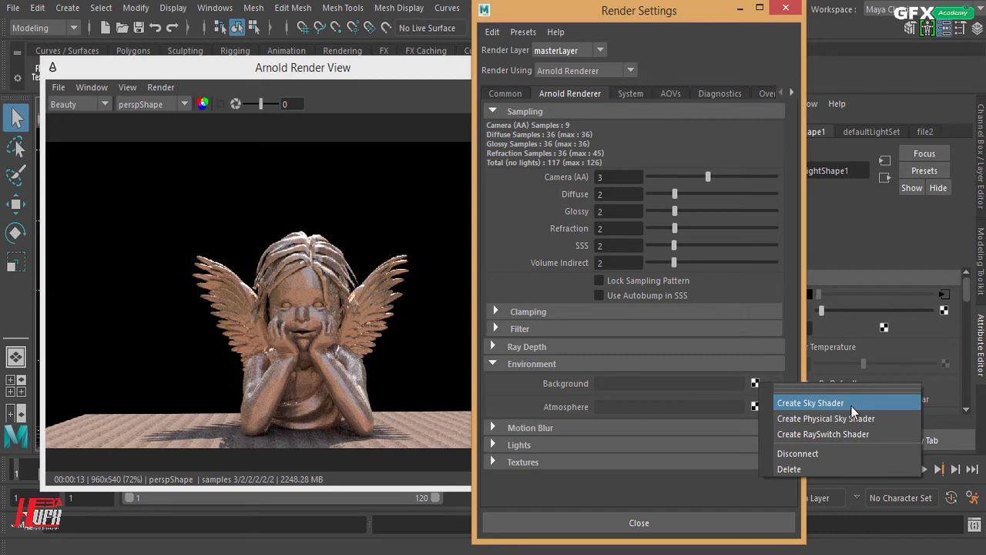
pyautogui.click(811, 403)
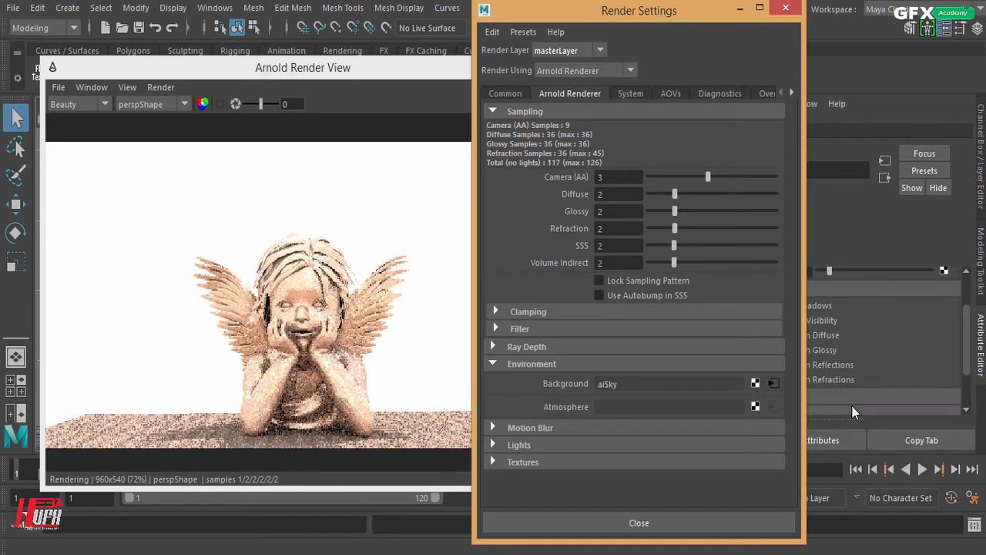
pyautogui.click(800, 11)
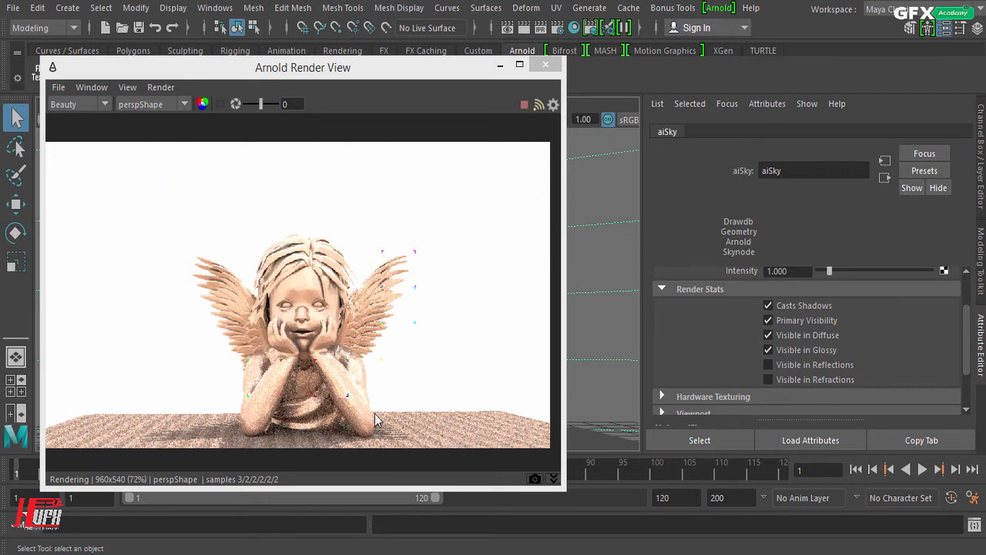
pyautogui.moveTo(967, 369); pyautogui.dragTo(971, 298)
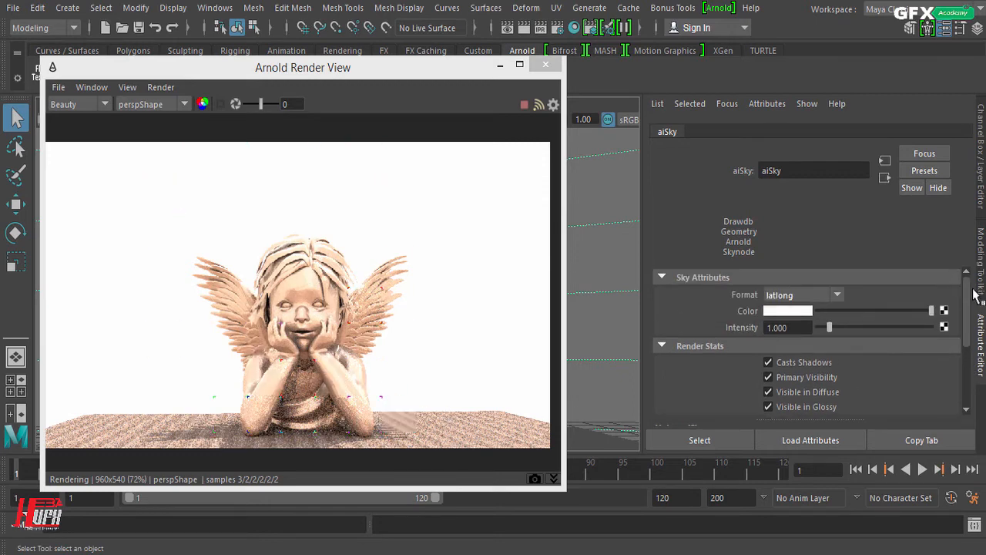
# - Compare the plain white sky background render with the stored skydome snapshot
pyautogui.click(552, 479)
pyautogui.click(100, 512)
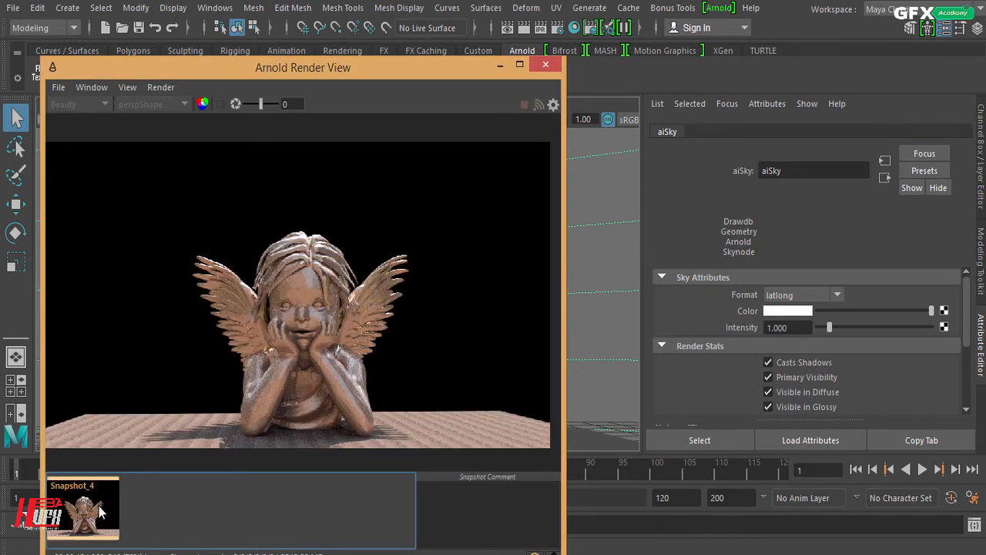
pyautogui.click(100, 513)
pyautogui.click(100, 513)
pyautogui.click(100, 512)
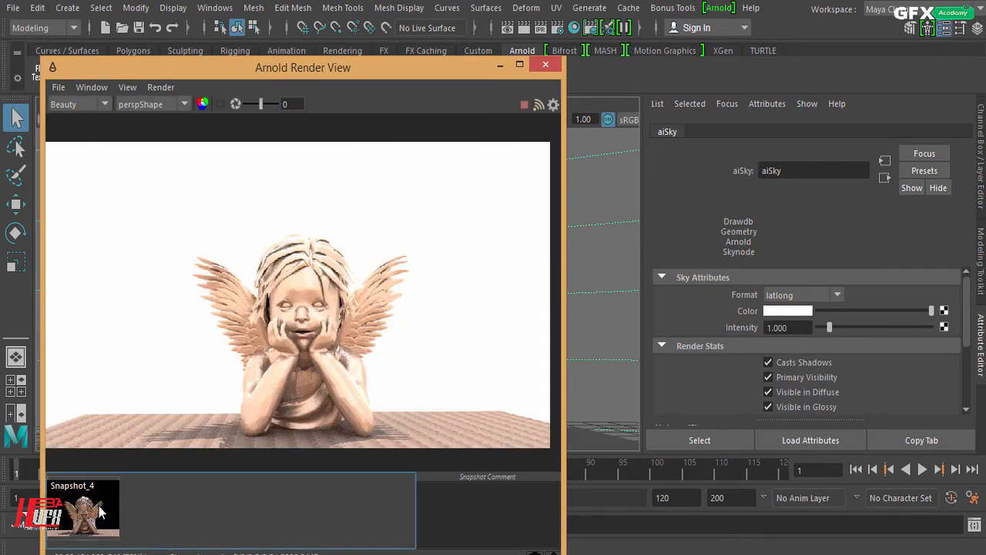
pyautogui.click(100, 513)
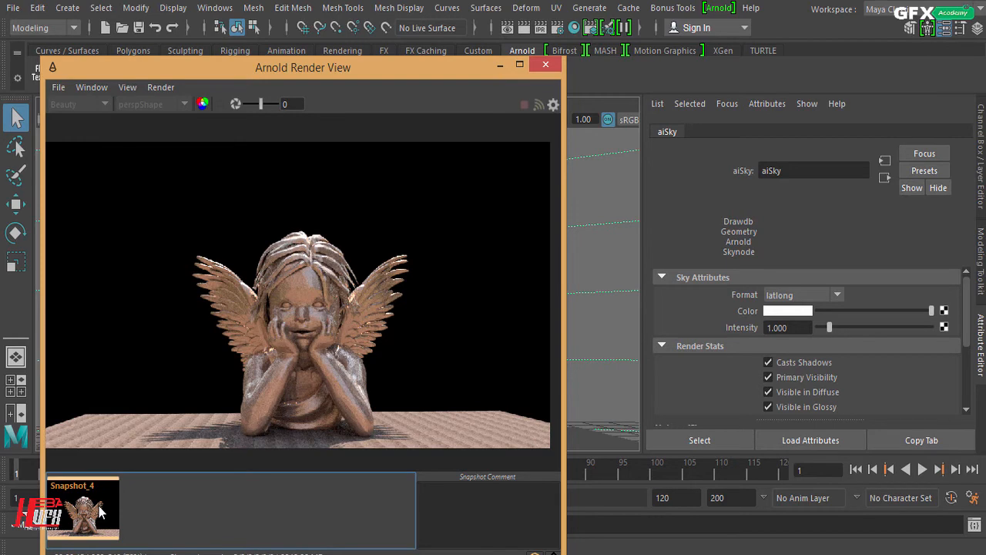
pyautogui.click(101, 513)
pyautogui.click(100, 512)
pyautogui.click(98, 514)
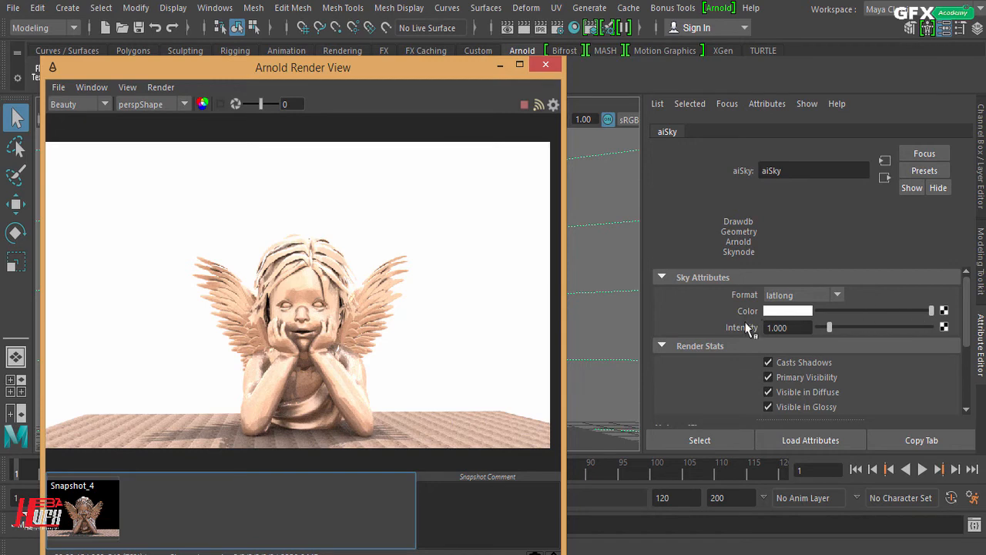
# - Map a file texture using HDRI_Amended.tx to the aiSky shader's color
pyautogui.doubleClick(796, 169)
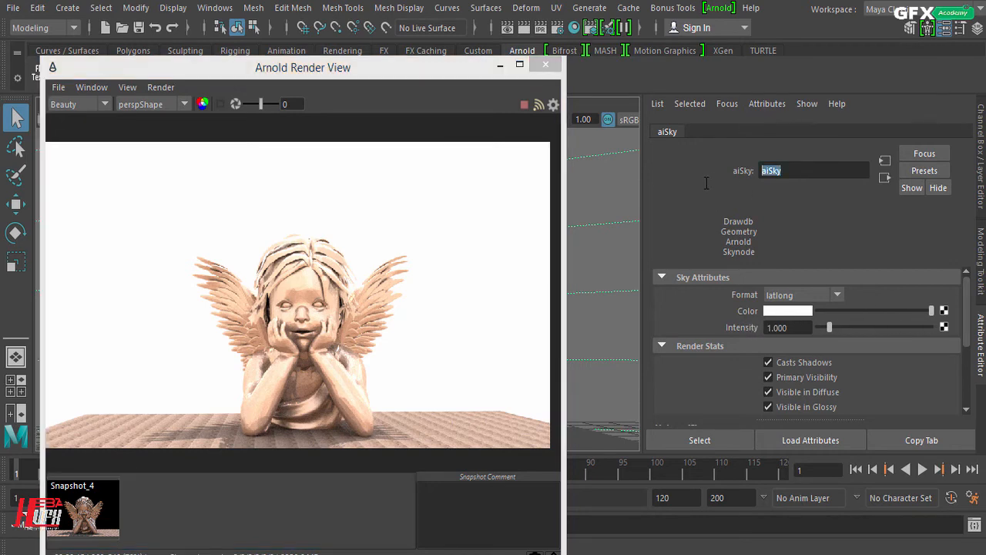
pyautogui.click(945, 312)
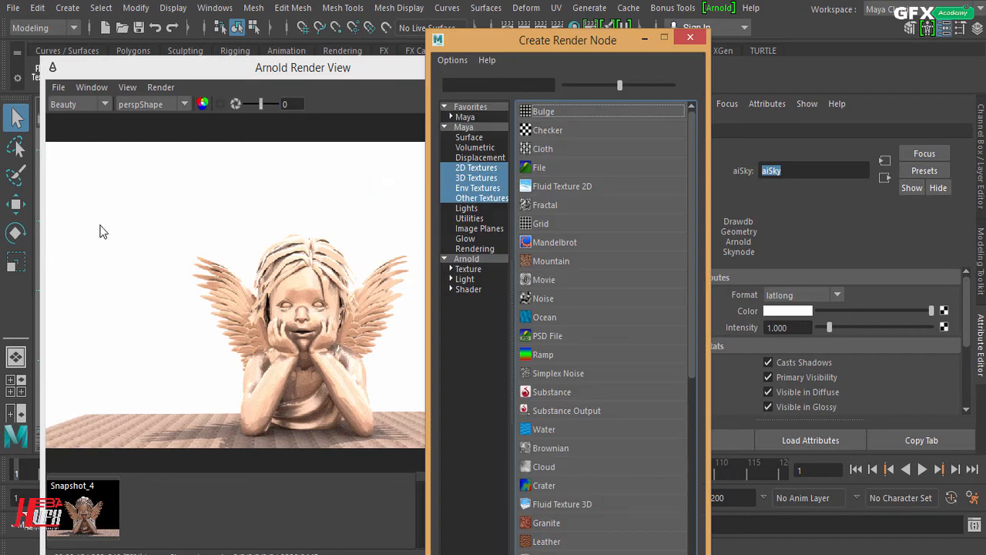
pyautogui.click(553, 168)
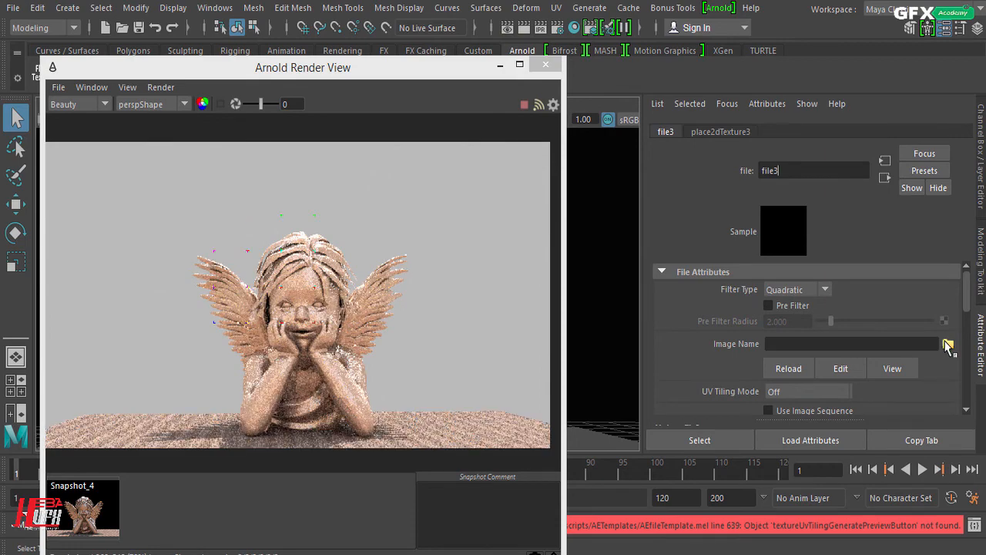
pyautogui.click(948, 344)
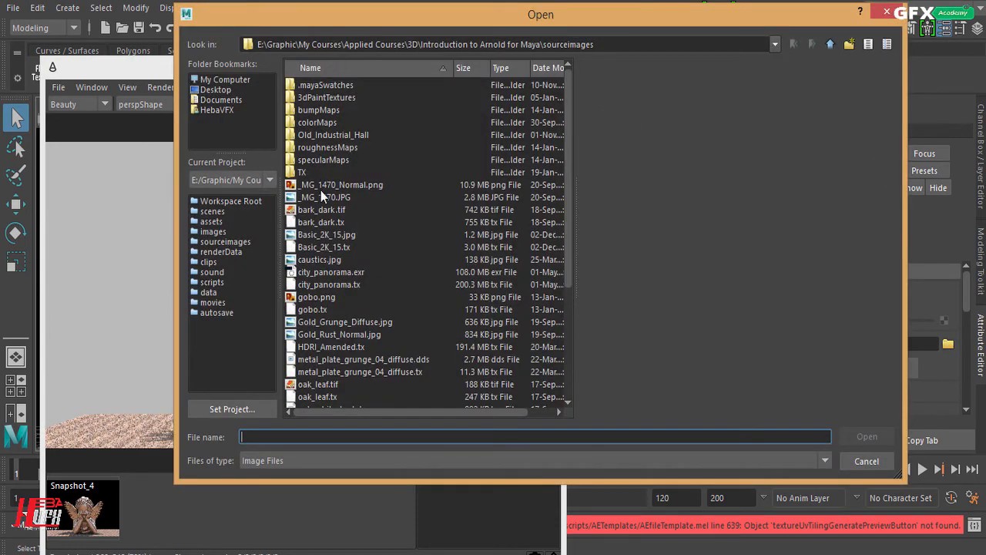
pyautogui.click(324, 347)
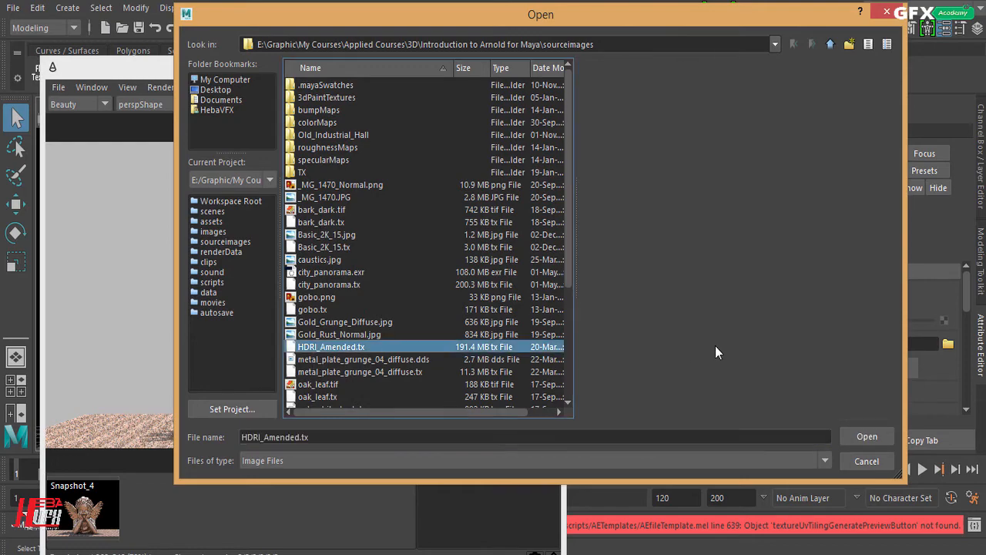
pyautogui.click(862, 438)
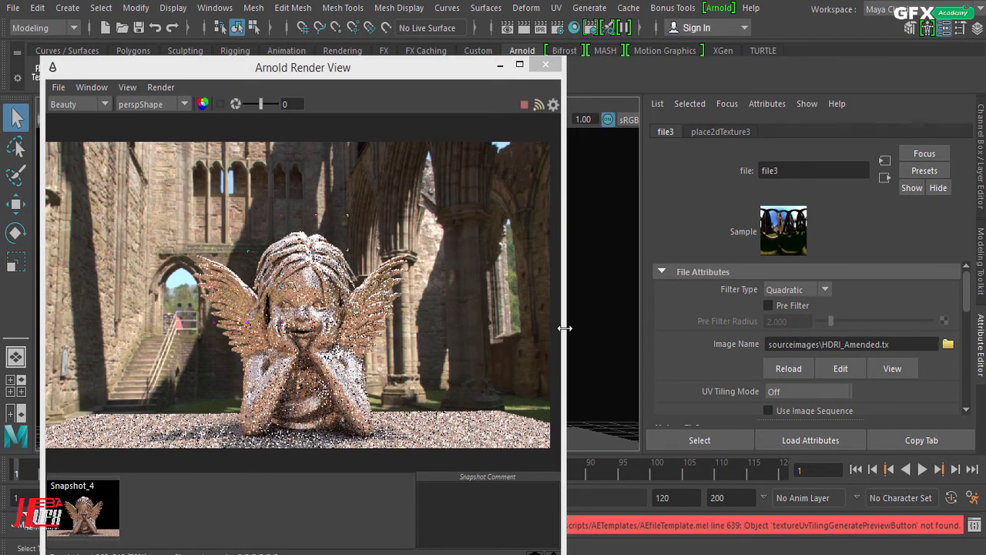
# - Reframe the perspective camera closer to the angel statue so it fills more of the render against the HDRI background
pyautogui.moveTo(440, 68); pyautogui.dragTo(796, 40)
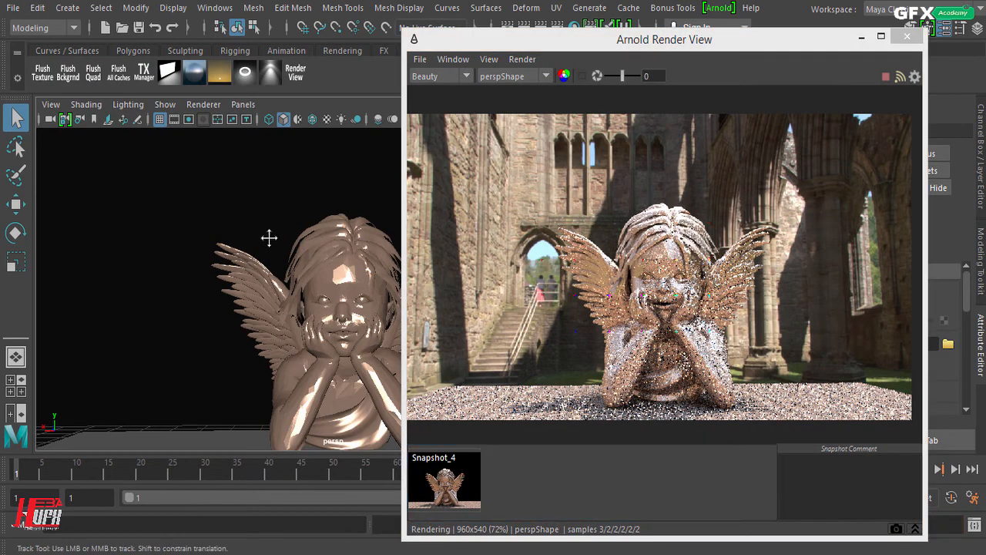
pyautogui.keyDown('alt'); pyautogui.moveTo(269, 239); pyautogui.dragTo(275, 193, button='middle'); pyautogui.keyUp('alt')
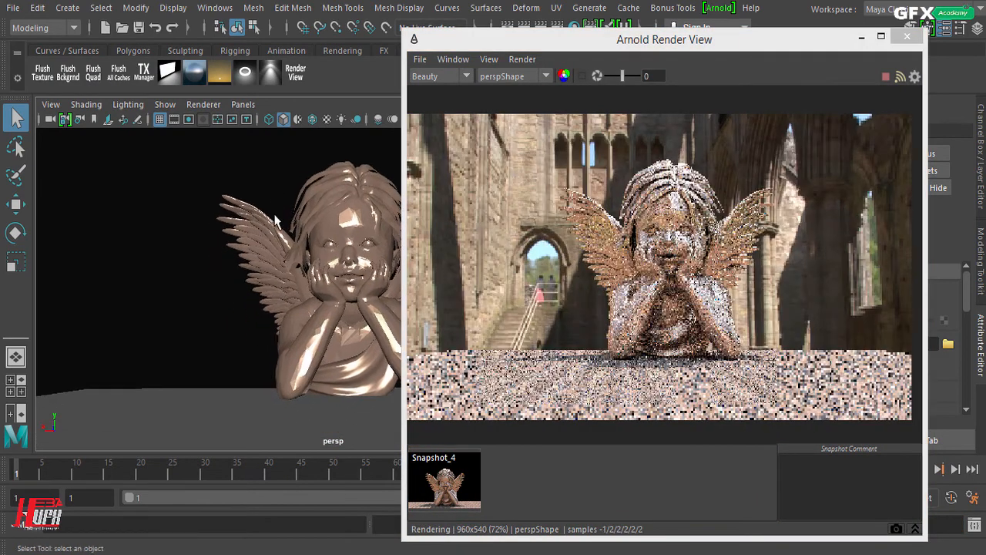
pyautogui.scroll(3, 275, 221)
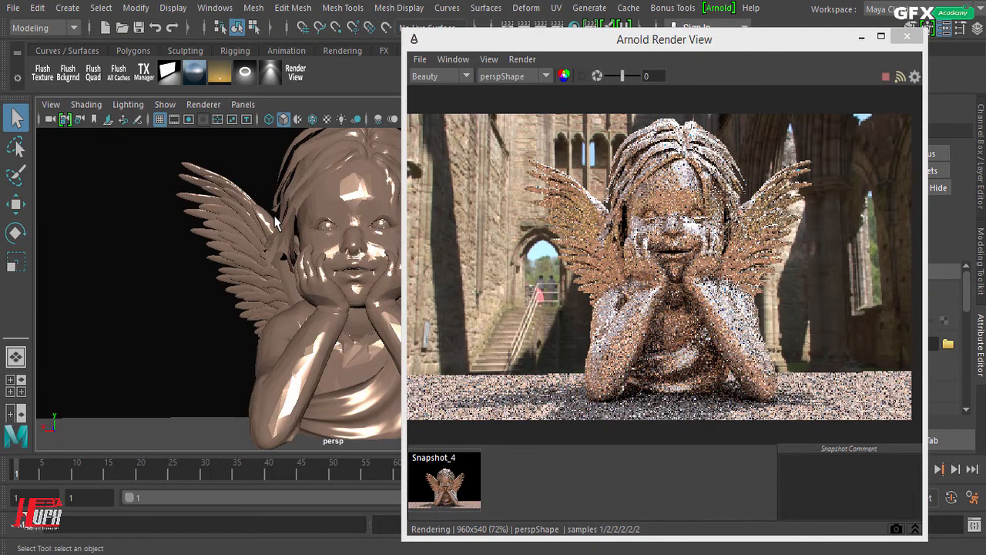
pyautogui.keyDown('alt'); pyautogui.moveTo(275, 221); pyautogui.dragTo(257, 220, button='right'); pyautogui.keyUp('alt')
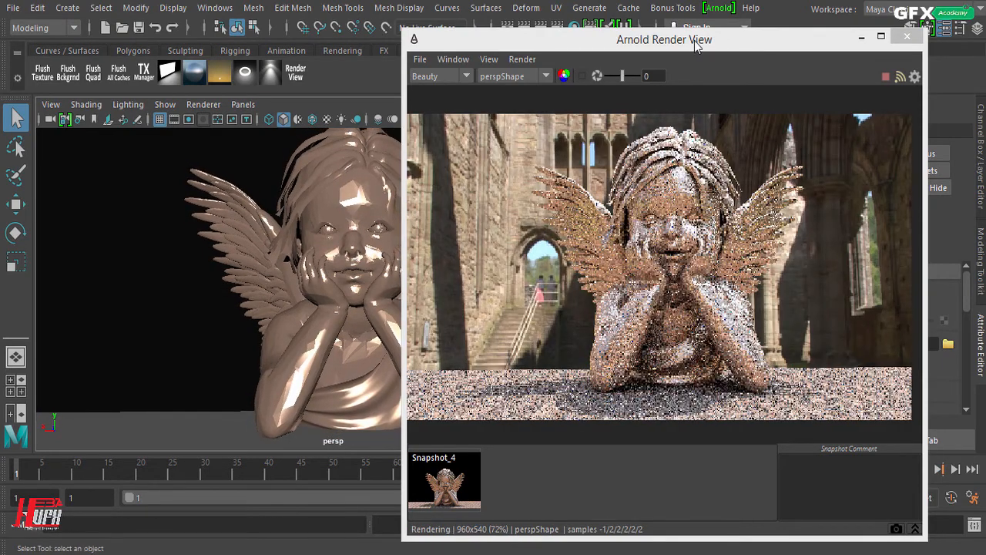
pyautogui.moveTo(689, 39); pyautogui.dragTo(431, 39)
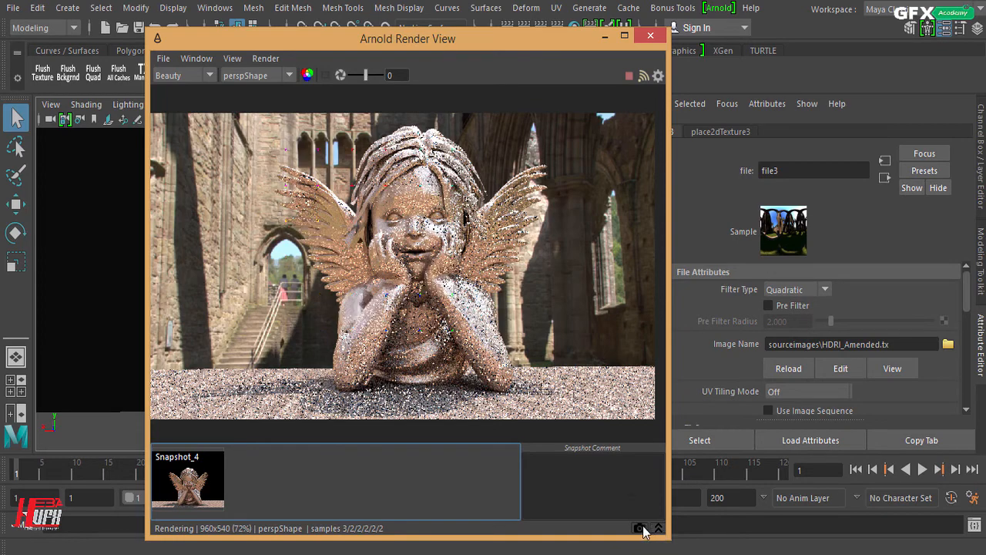
# - Examine the statue up close in the stored snapshot and in the live render with the HDRI background
pyautogui.click(195, 487)
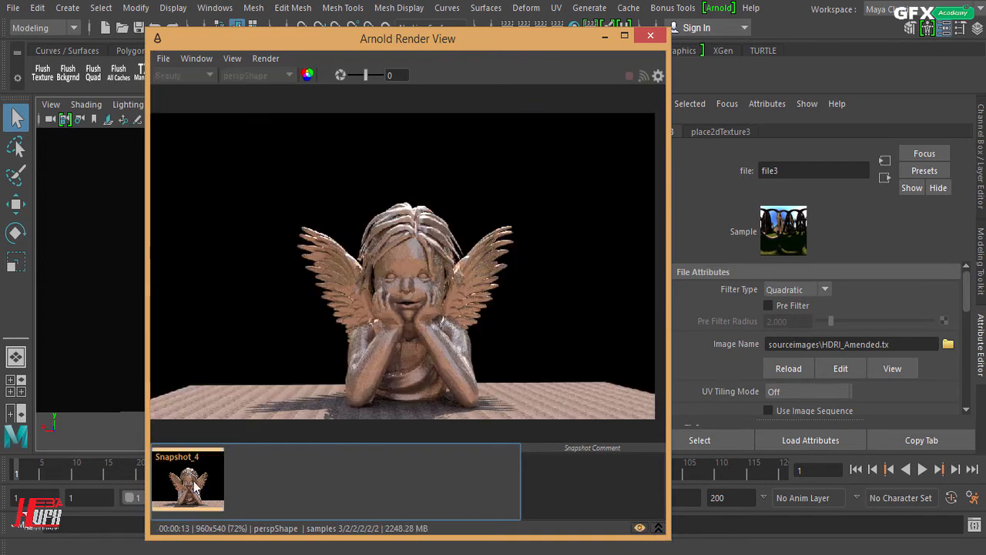
pyautogui.click(195, 487)
pyautogui.click(194, 487)
pyautogui.scroll(4, 297, 376)
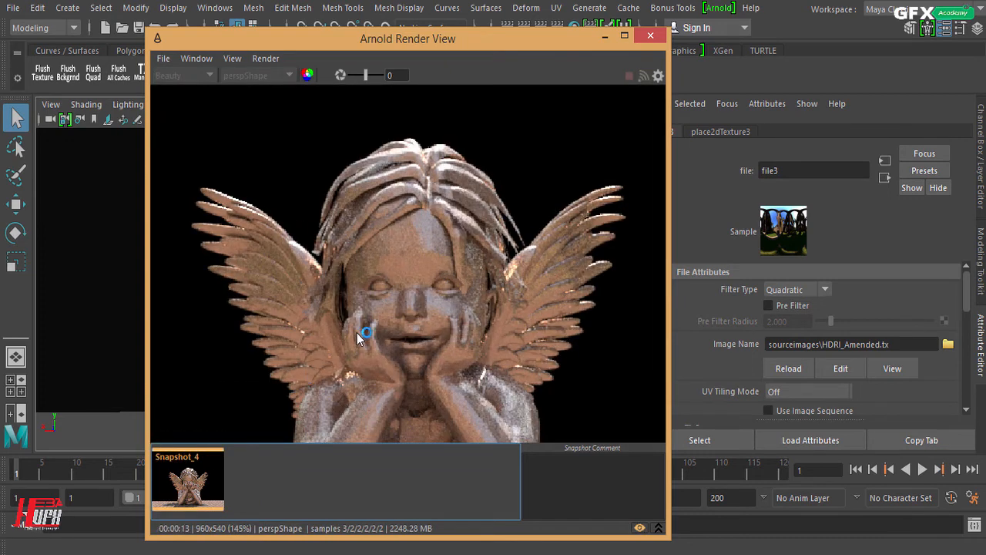
pyautogui.moveTo(359, 333); pyautogui.dragTo(389, 276, button='middle')
pyautogui.scroll(-2, 416, 222)
pyautogui.click(198, 494)
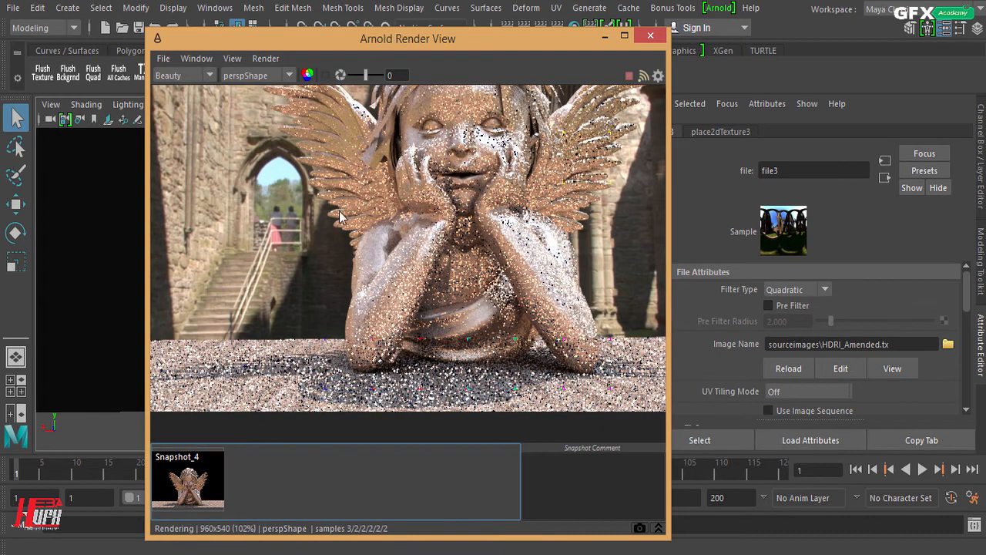
pyautogui.scroll(-2, 441, 142)
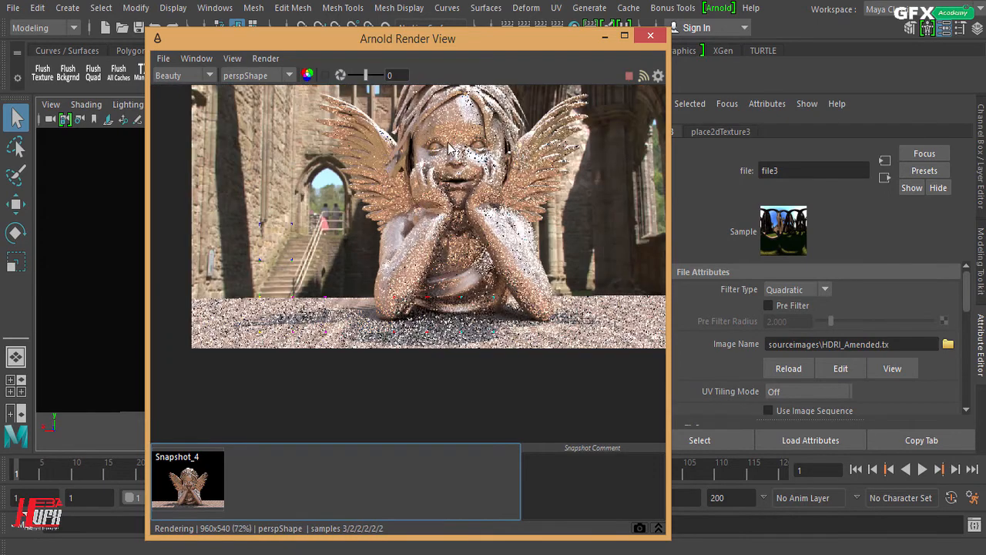
pyautogui.moveTo(460, 231); pyautogui.dragTo(414, 280, button='middle')
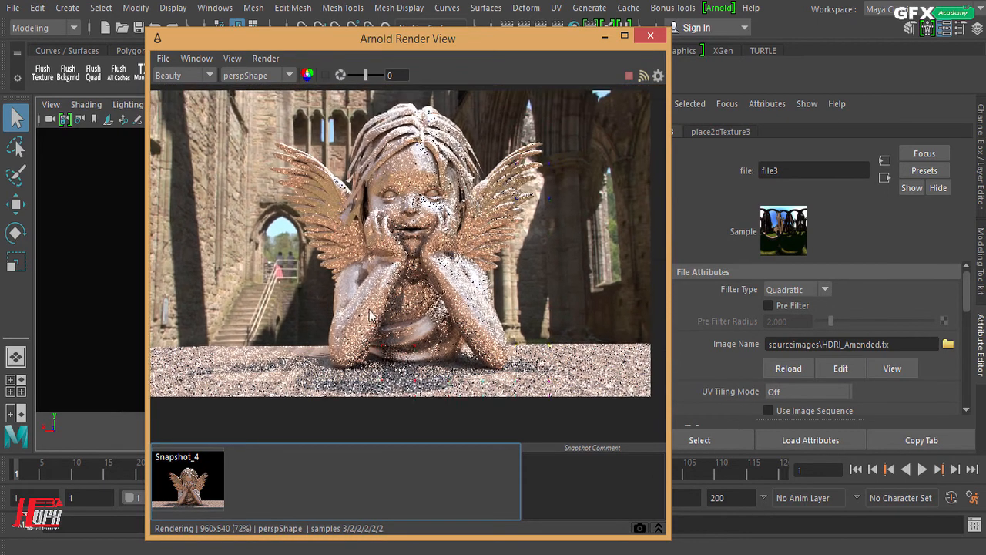
# - Compare the noise, shadows and render time of the HDRI sky background render against the stored skydome snapshot
pyautogui.click(194, 481)
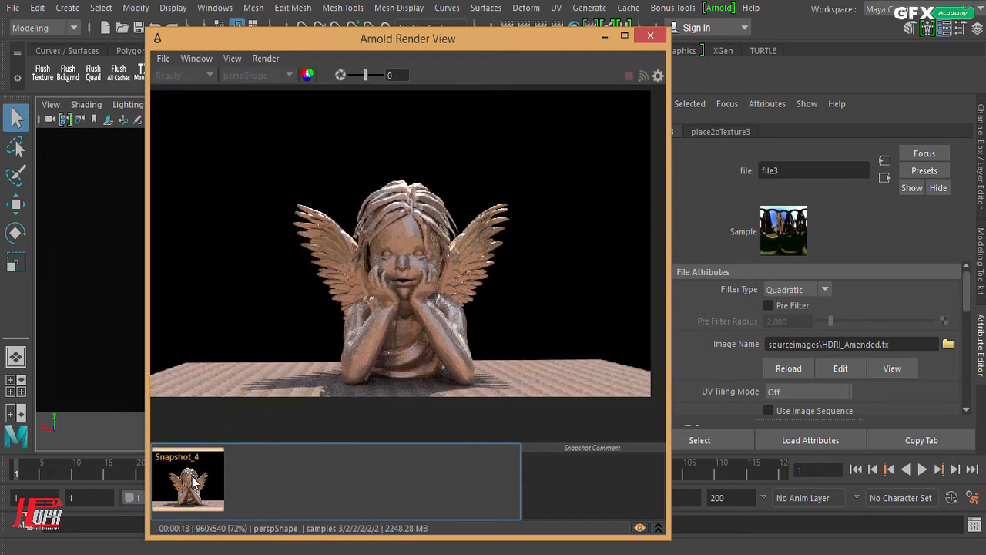
pyautogui.click(193, 482)
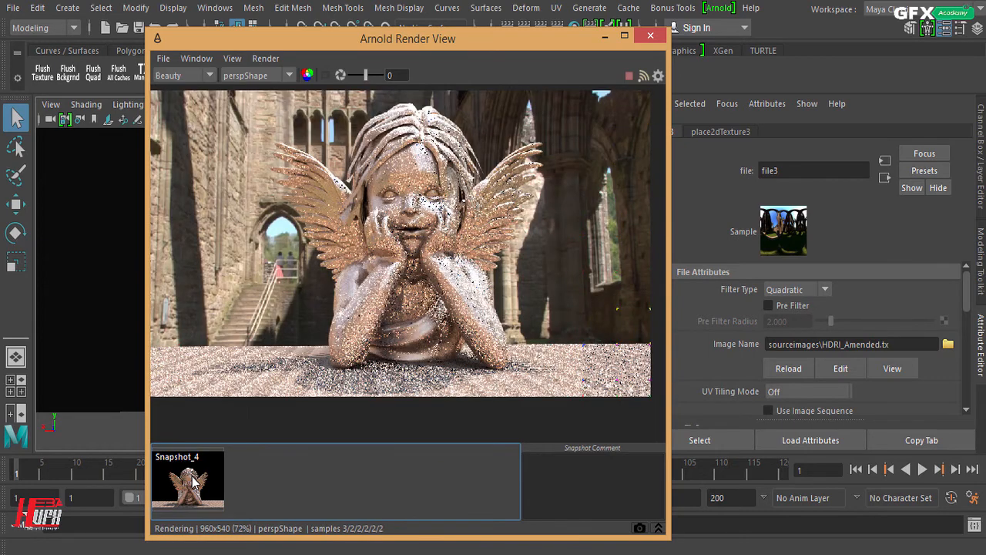
pyautogui.click(193, 482)
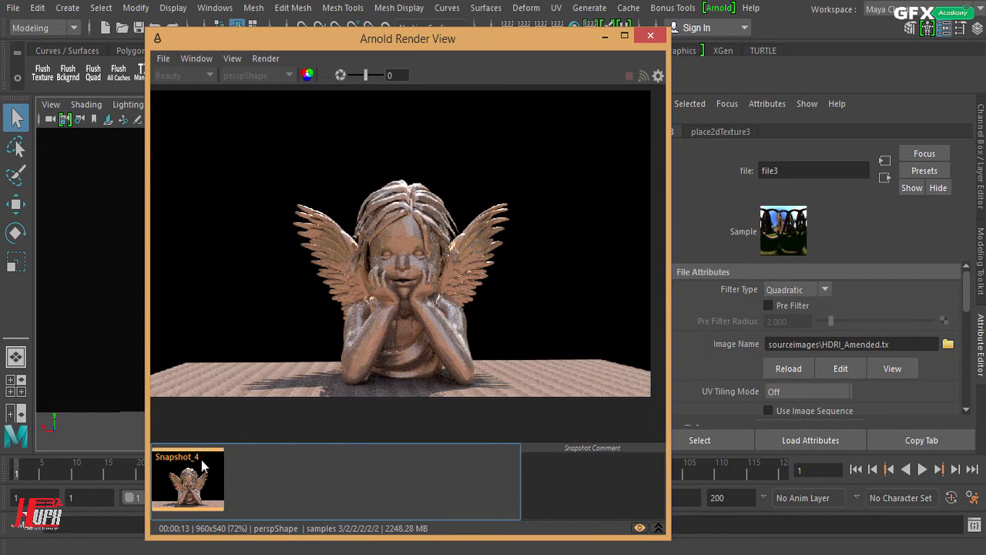
pyautogui.click(203, 461)
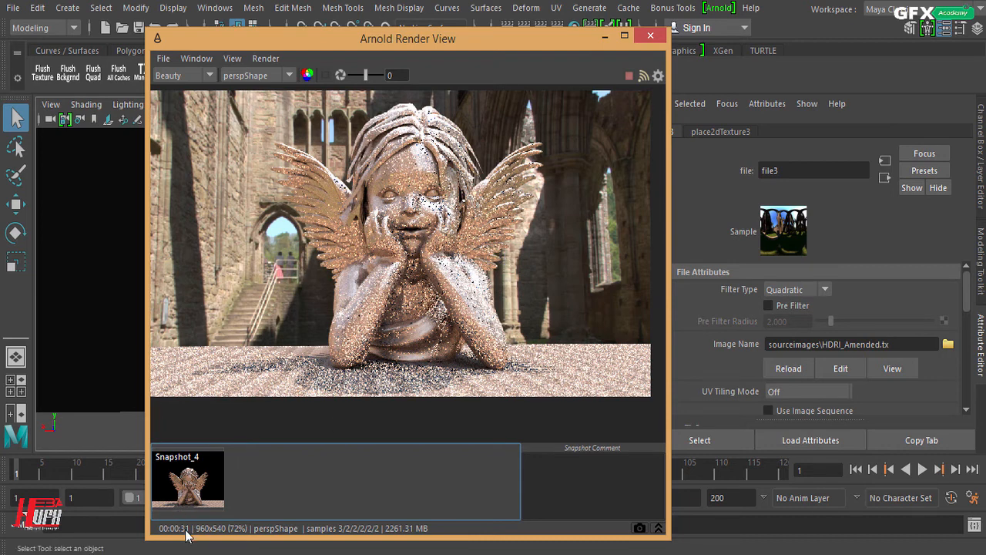
pyautogui.click(204, 483)
pyautogui.click(204, 484)
pyautogui.click(203, 483)
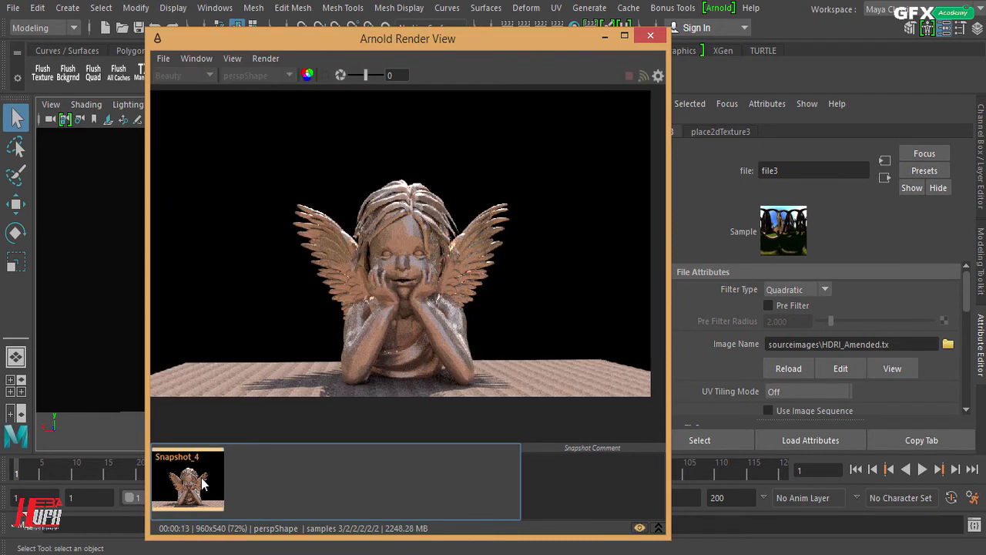
pyautogui.click(203, 483)
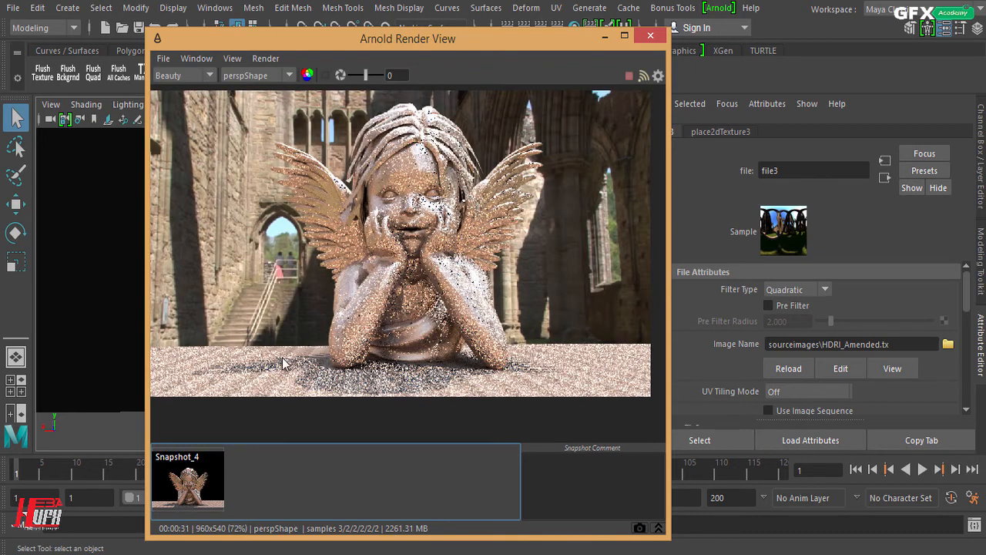
pyautogui.click(207, 486)
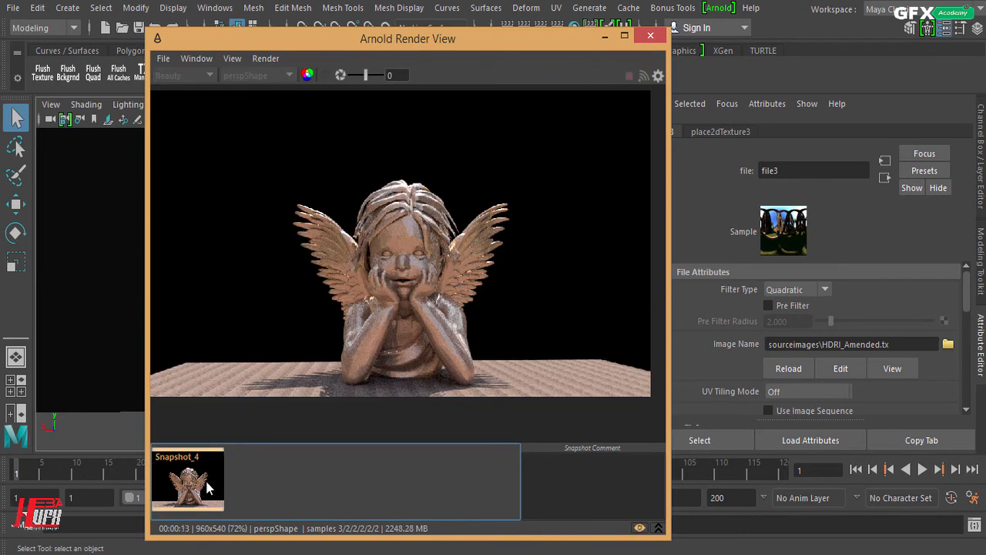
pyautogui.click(190, 483)
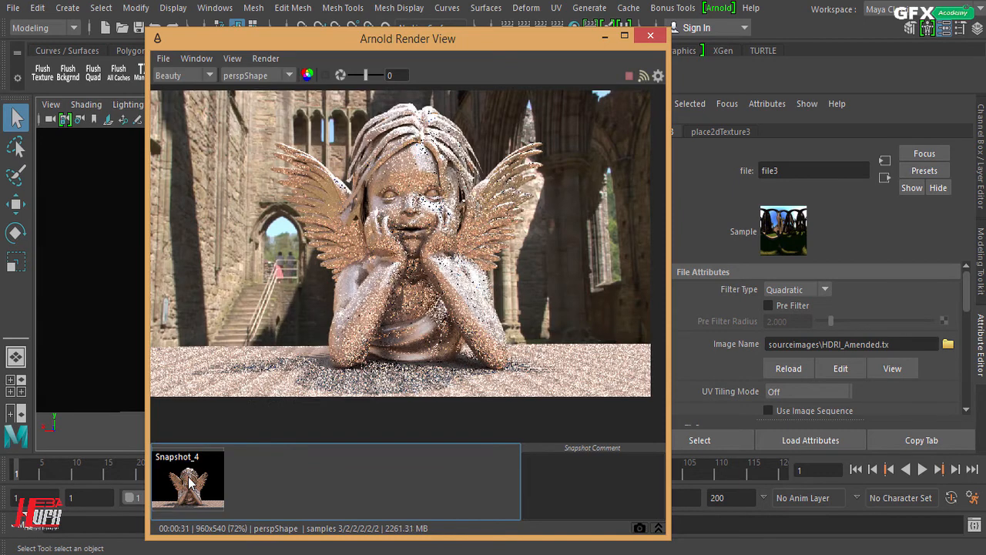
# - Compare the stored skydome snapshot with the live HDRI background render once more
pyautogui.click(191, 483)
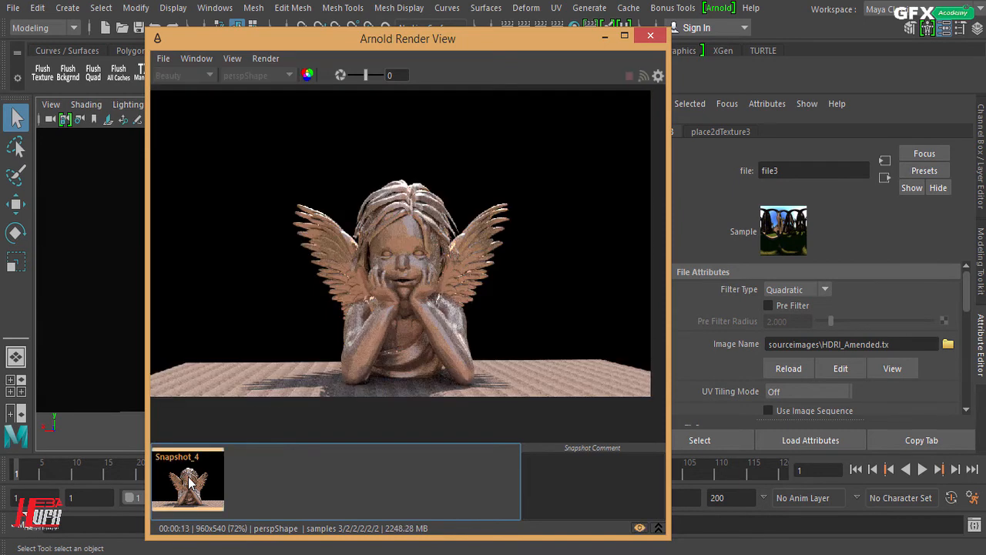
pyautogui.click(216, 467)
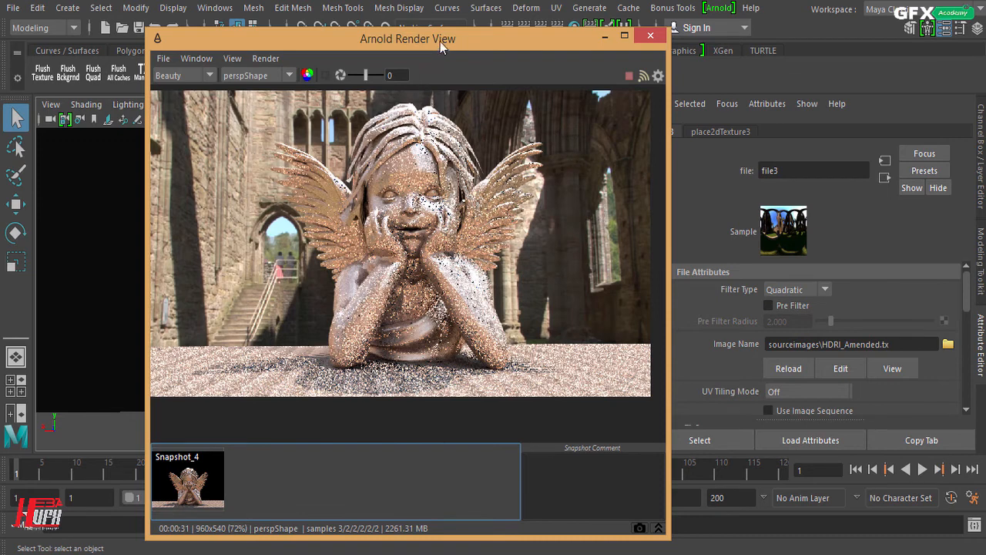
# - Turn off Casts Shadows, Visible in Diffuse and Visible in Glossy for the aiSky background shader, keeping Primary Visibility on
pyautogui.moveTo(440, 41); pyautogui.dragTo(354, 28)
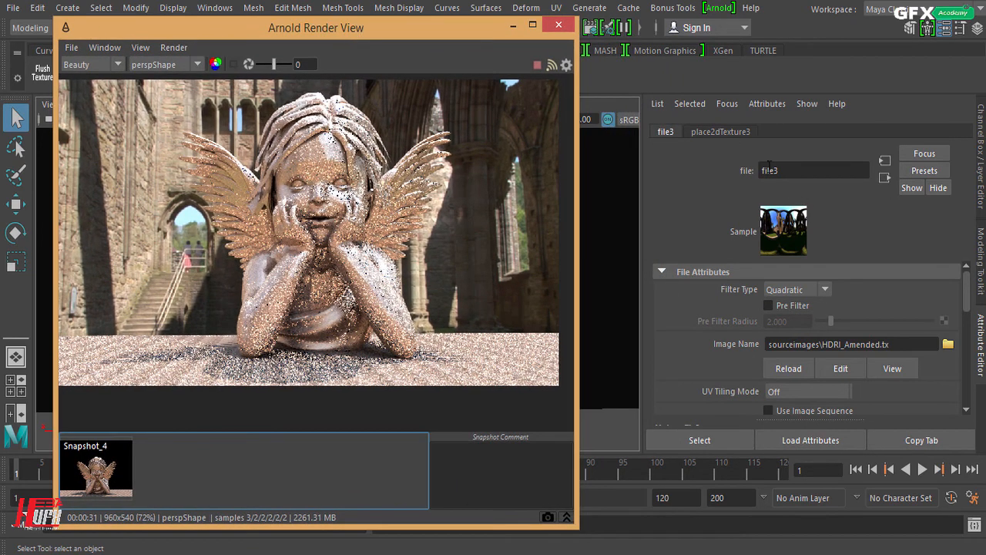
pyautogui.click(666, 132)
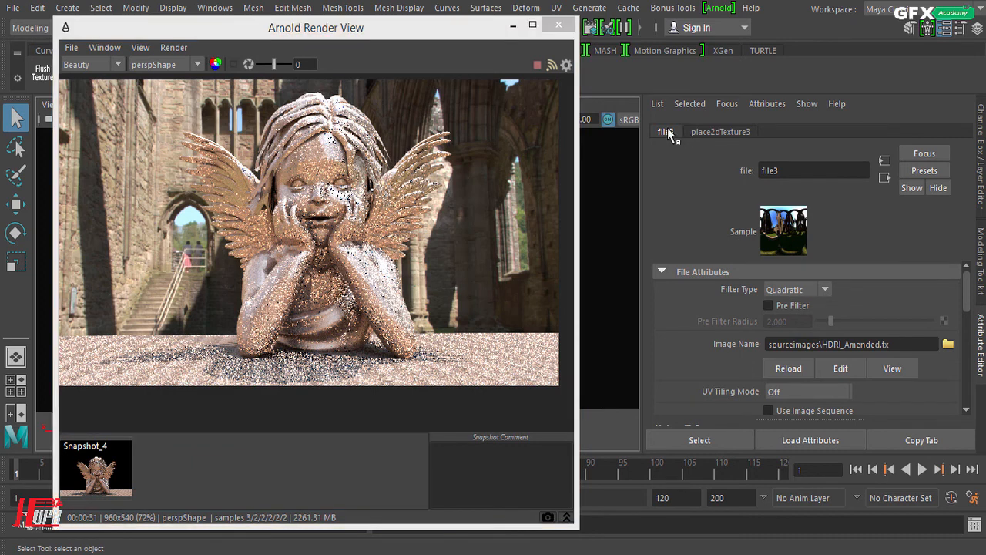
pyautogui.click(886, 177)
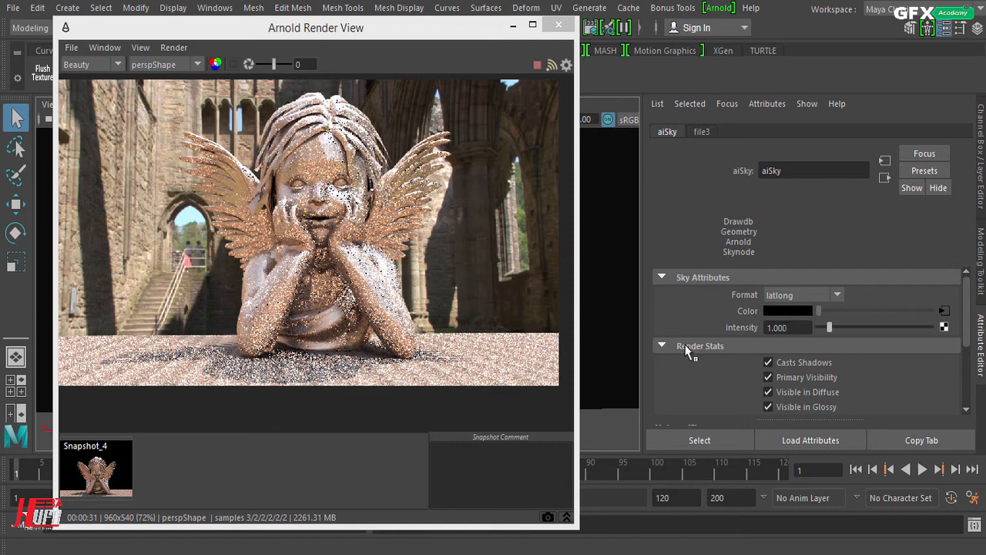
pyautogui.click(768, 362)
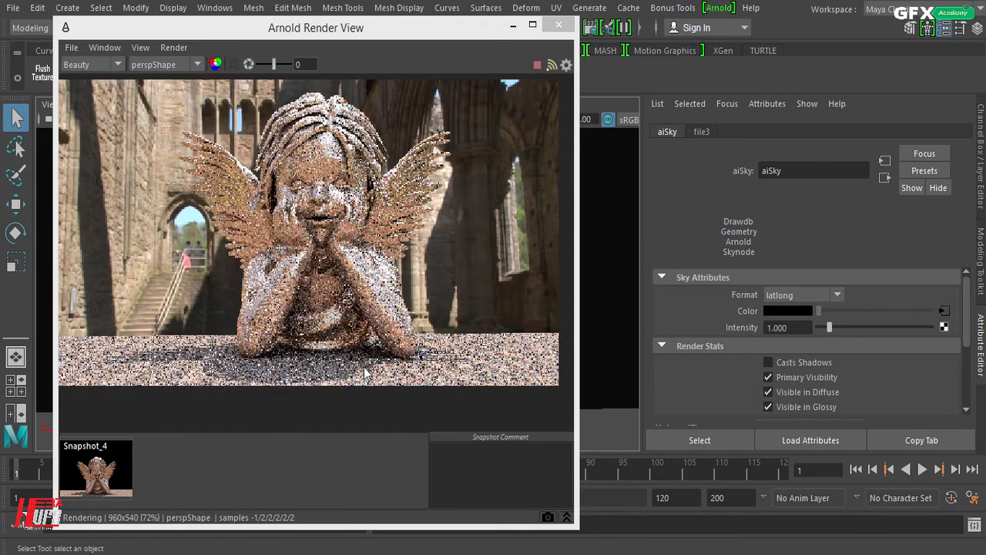
pyautogui.click(807, 394)
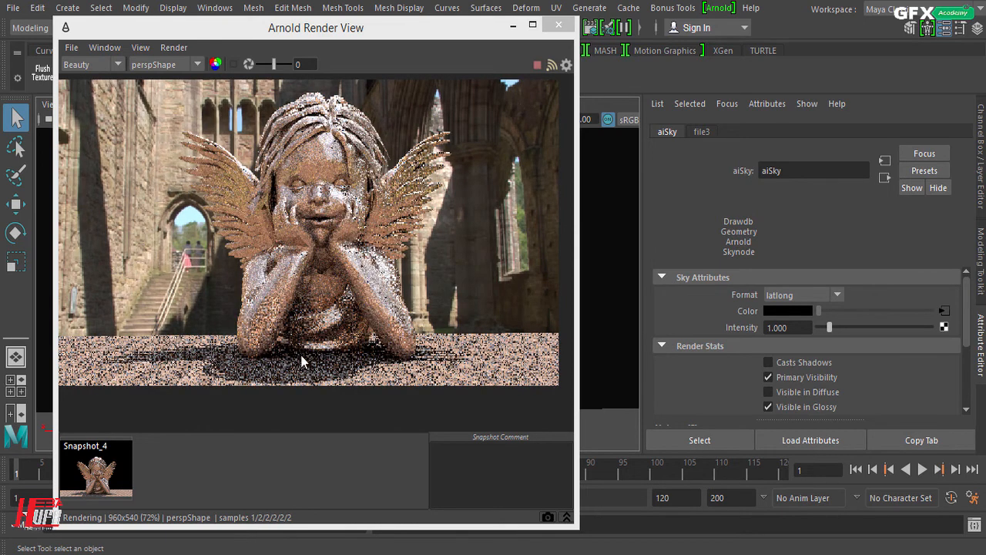
pyautogui.click(807, 407)
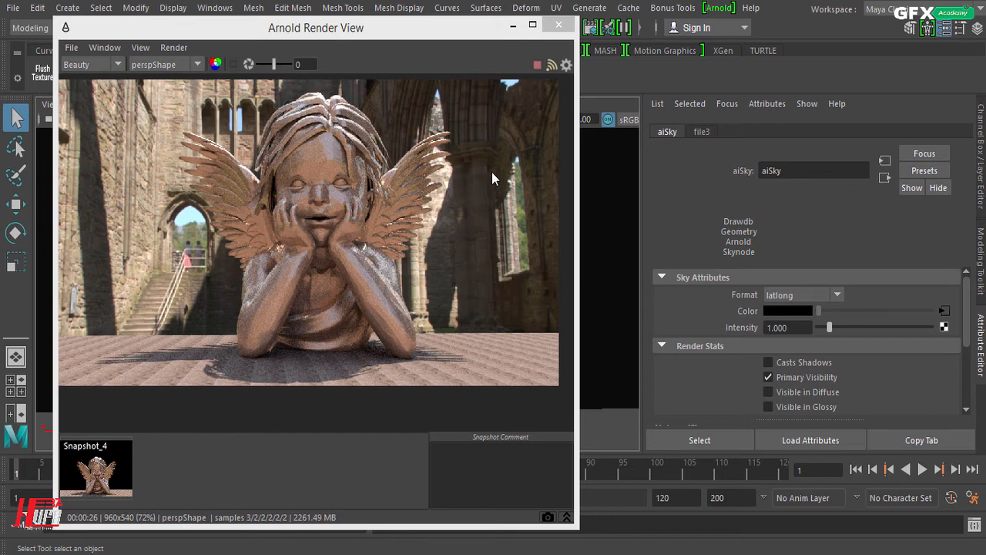
# - Hide the snapshot strip in the render view and place the window beside the aiSky attributes
pyautogui.click(566, 517)
pyautogui.moveTo(467, 27); pyautogui.dragTo(556, 57)
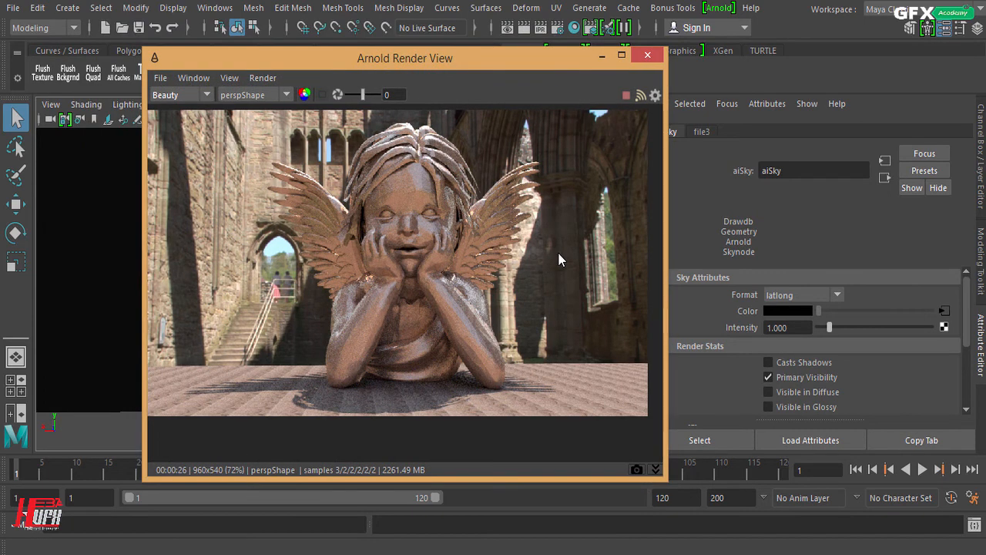
pyautogui.moveTo(559, 64); pyautogui.dragTo(512, 60)
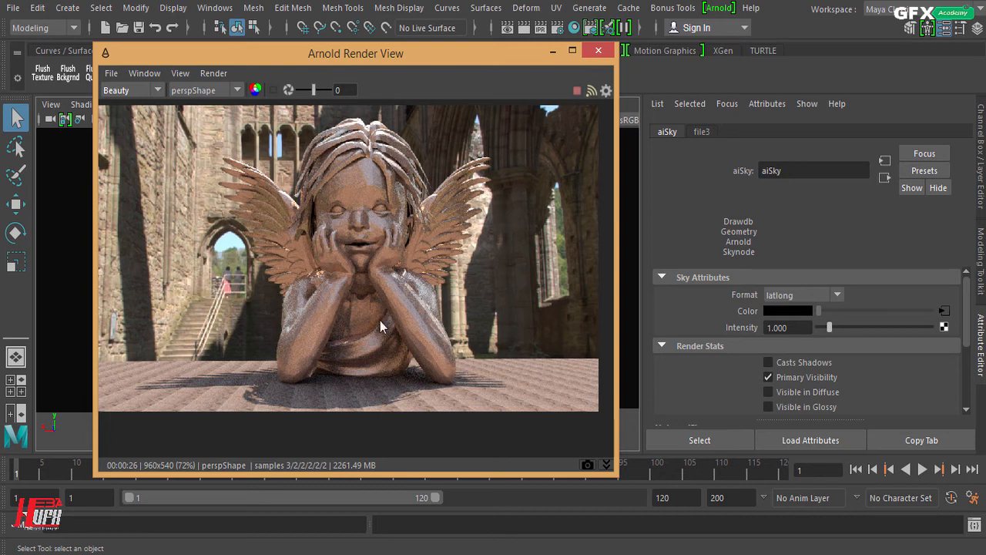
# - Review the available Arnold light types, including Area, Skydome, Mesh, Photometric and the Maya lights, alongside the render
pyautogui.click(712, 8)
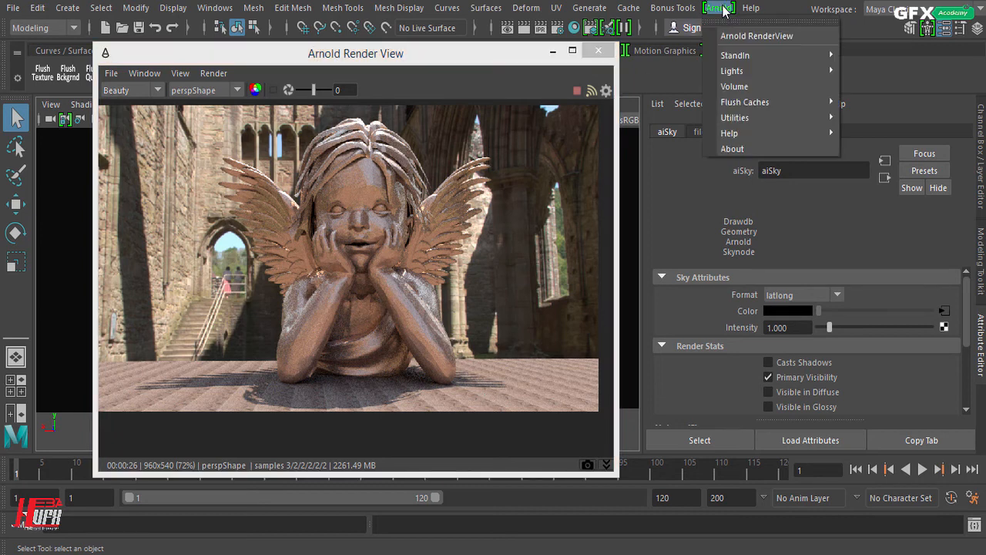
pyautogui.moveTo(749, 71)
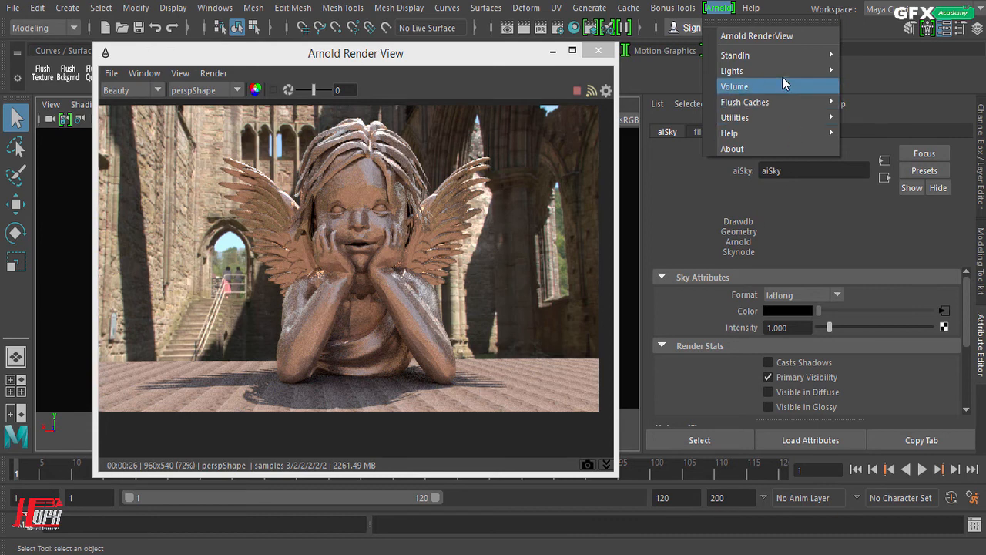
pyautogui.moveTo(783, 72)
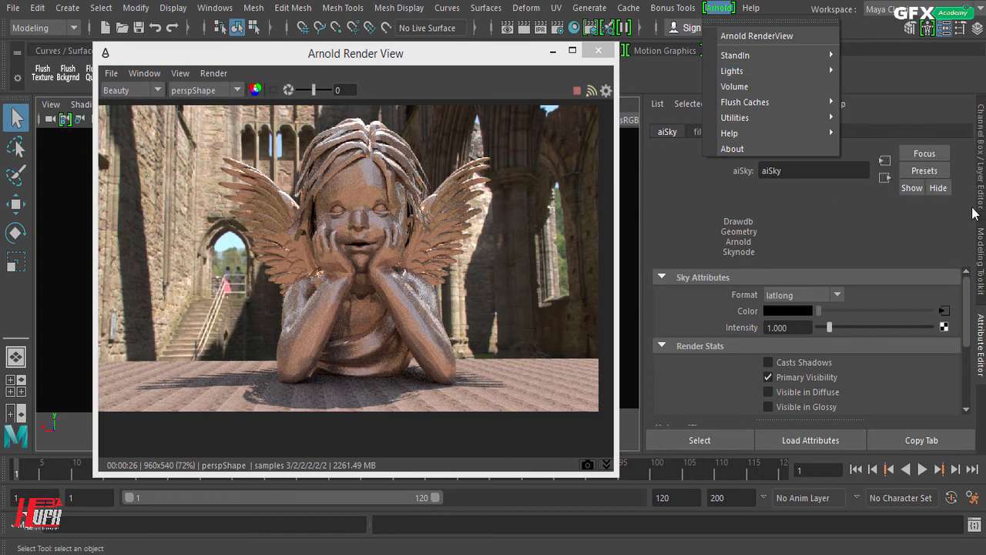
pyautogui.moveTo(829, 76)
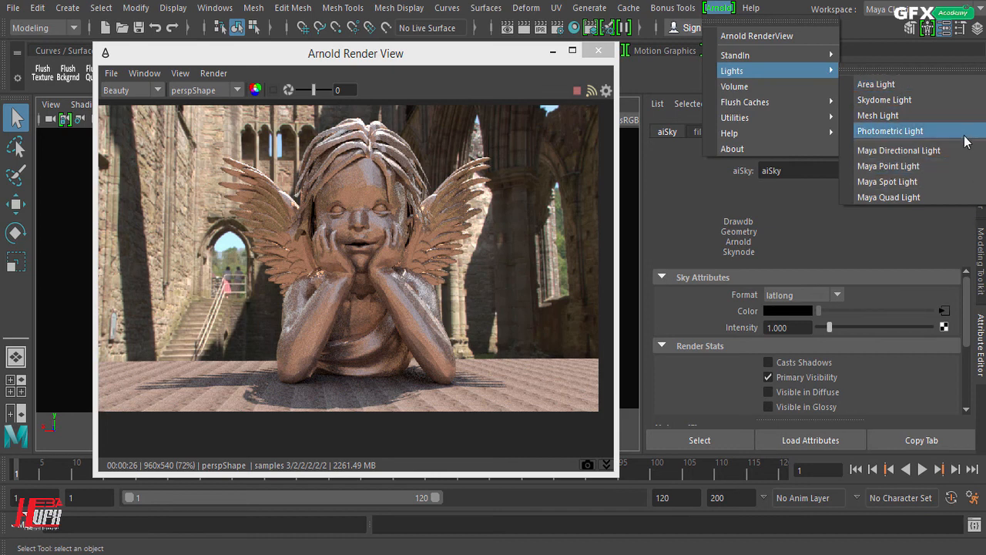
pyautogui.click(848, 257)
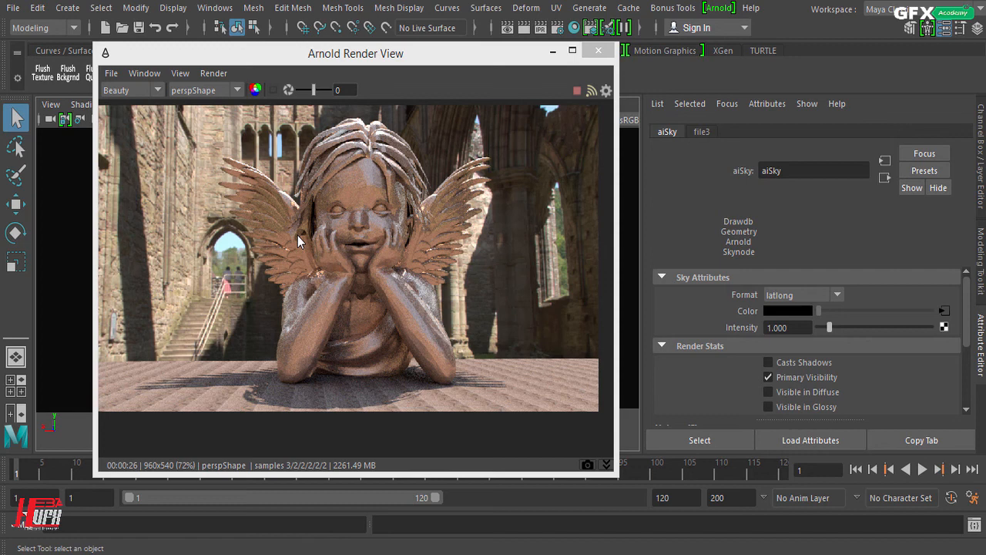
pyautogui.moveTo(504, 56); pyautogui.dragTo(652, 60)
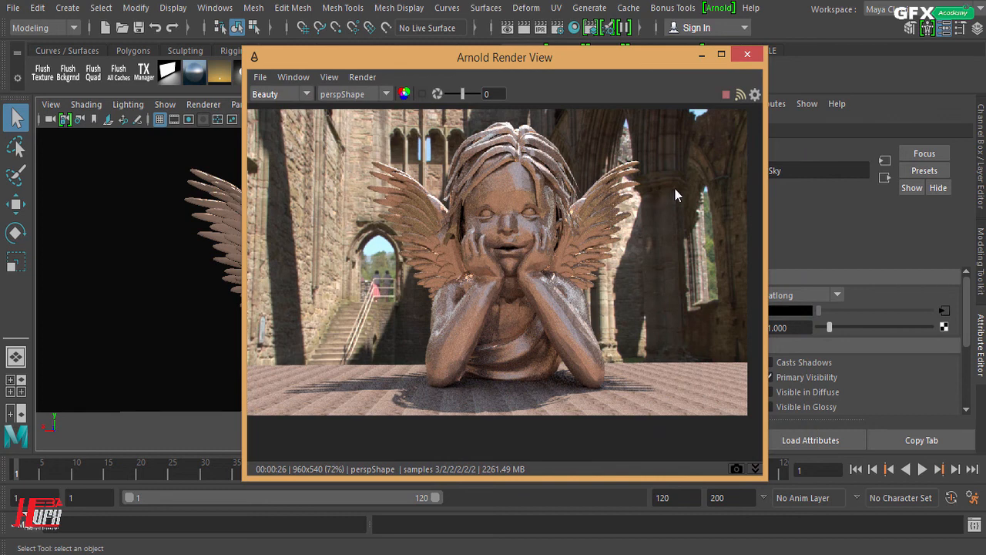
pyautogui.click(717, 9)
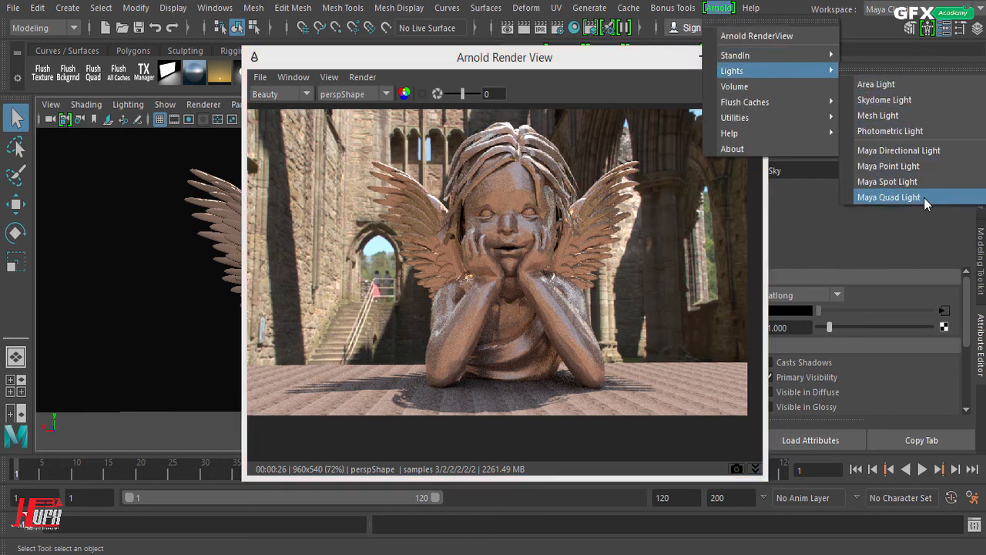
pyautogui.click(620, 66)
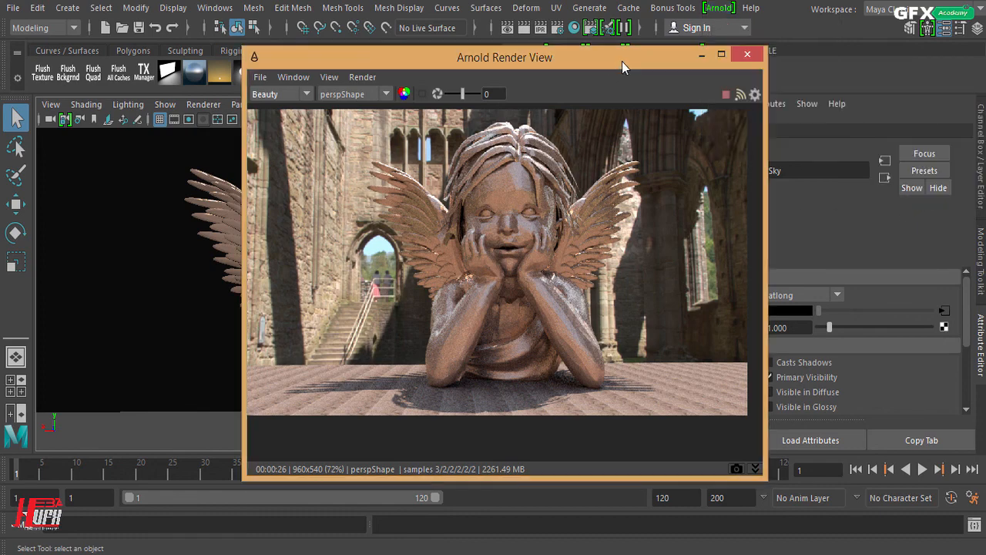
pyautogui.moveTo(622, 62); pyautogui.dragTo(733, 65)
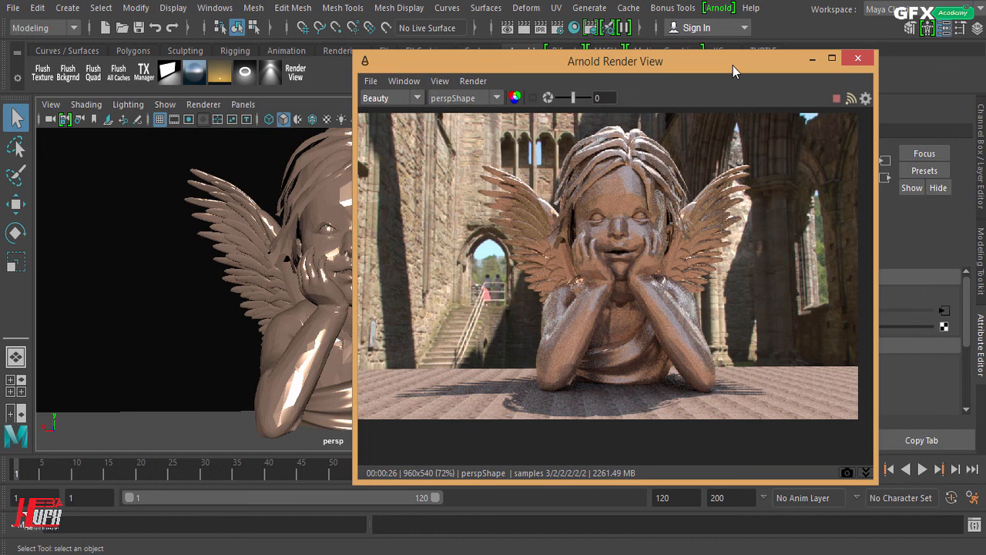